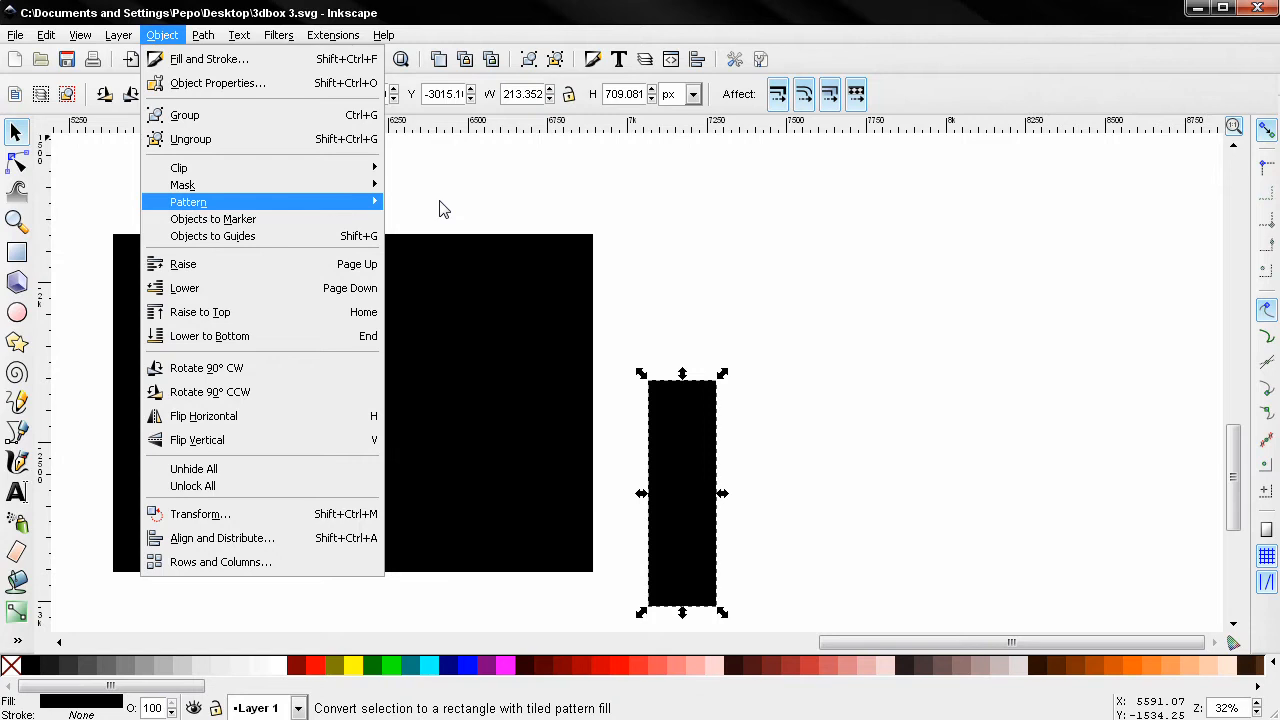
Give the large rectangle a pattern fill and choose pattern21167 for it
left_click(320, 333)
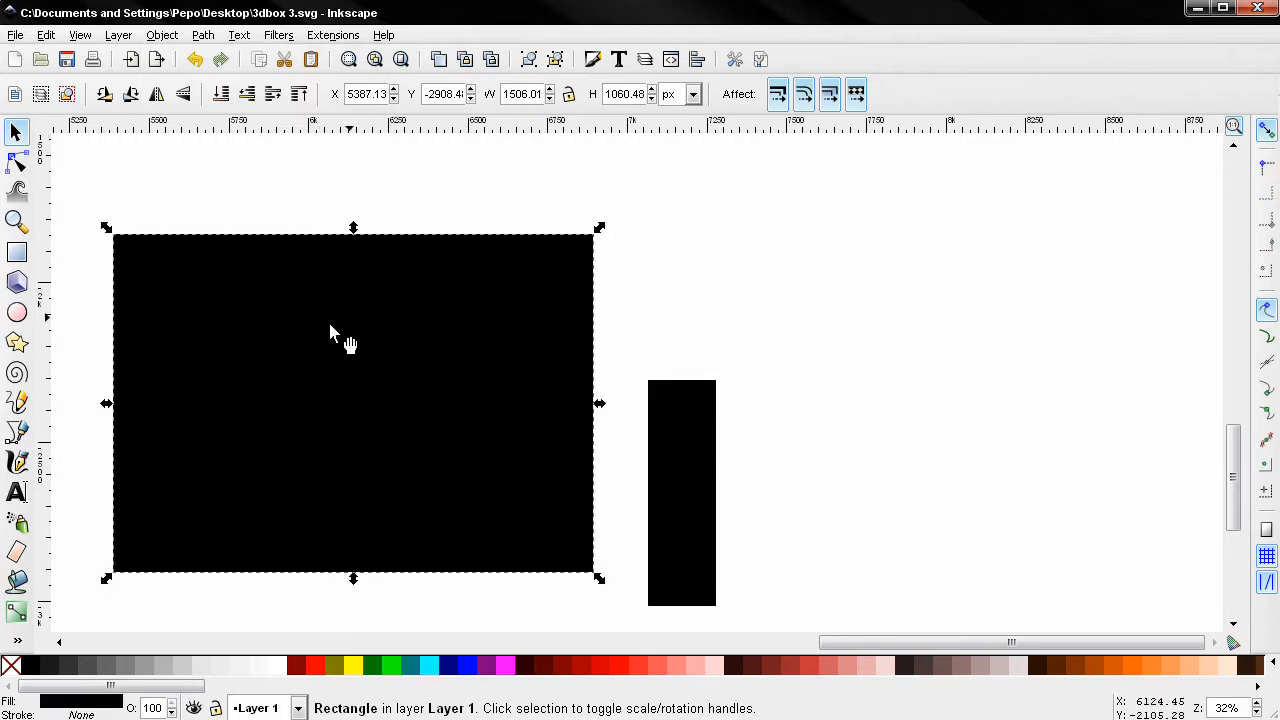
left_click(592, 60)
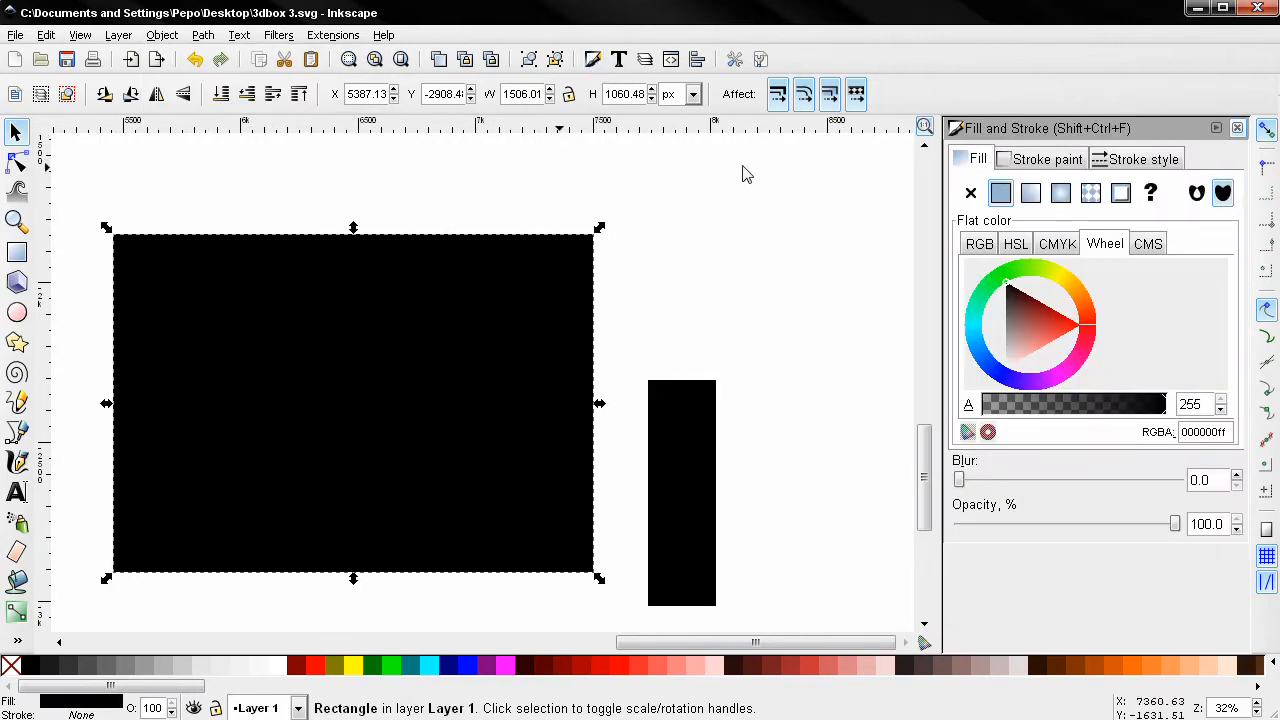
left_click(1090, 195)
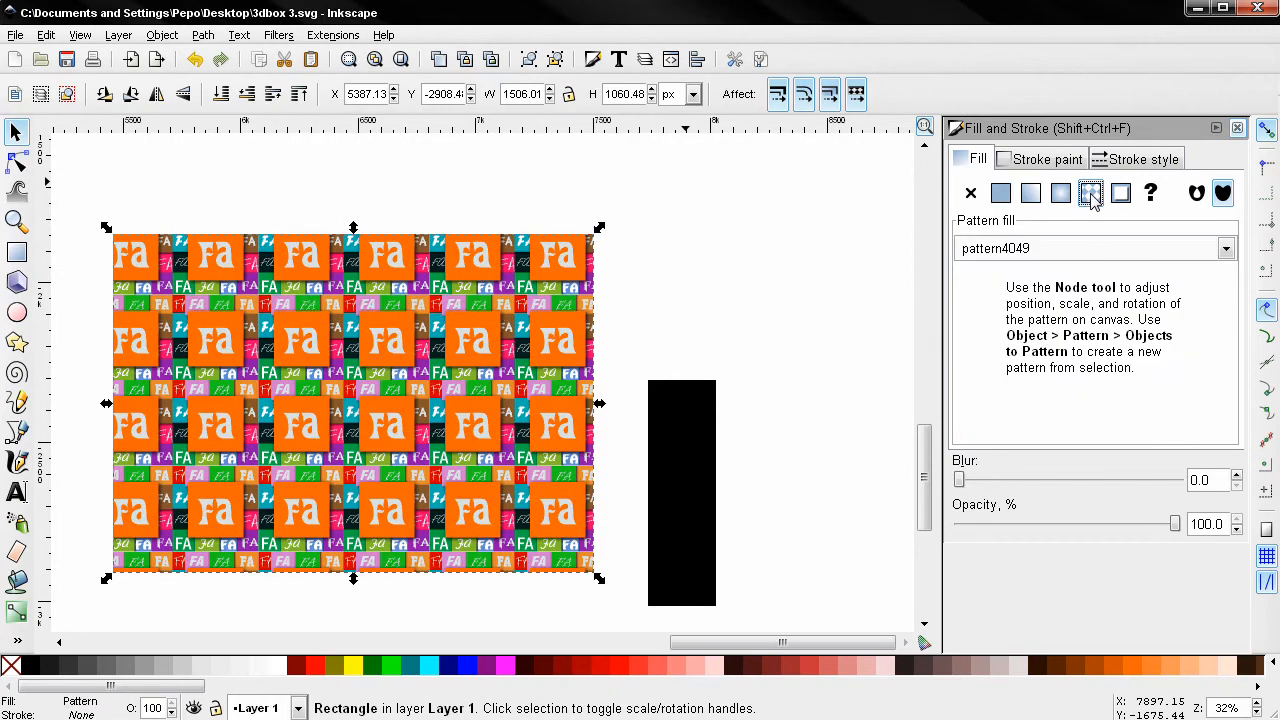
left_click(1025, 250)
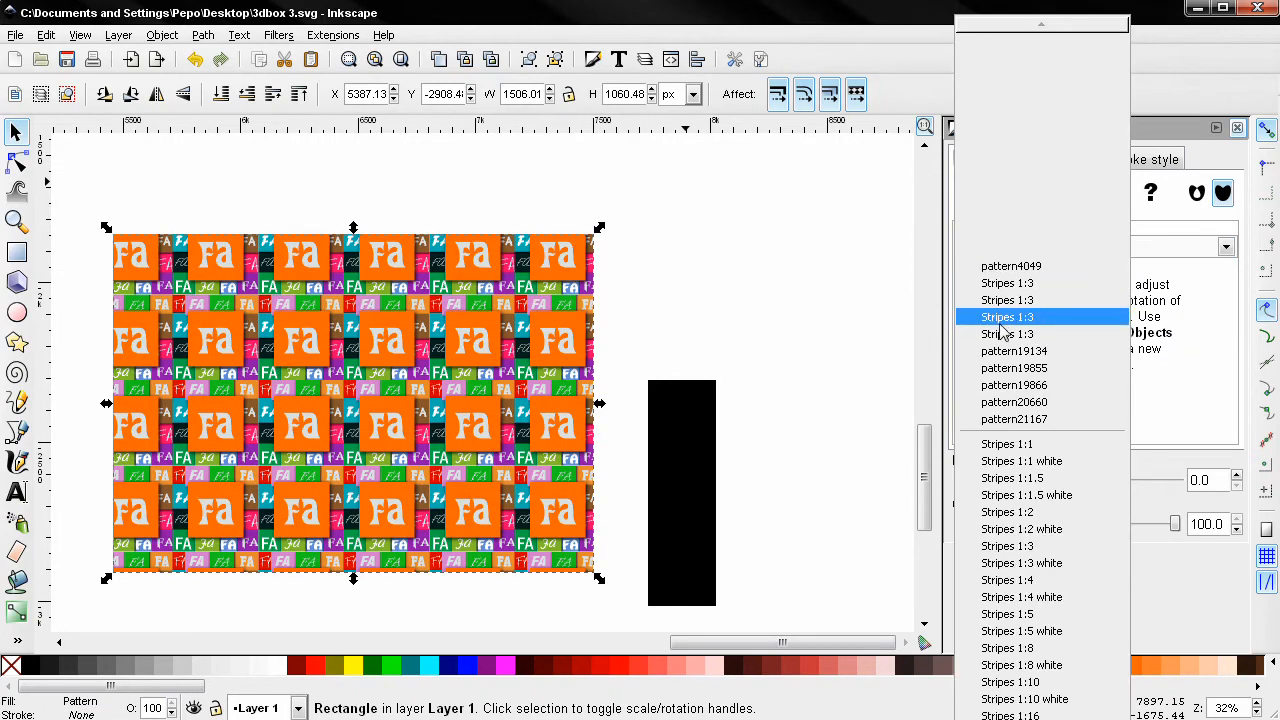
left_click(1010, 422)
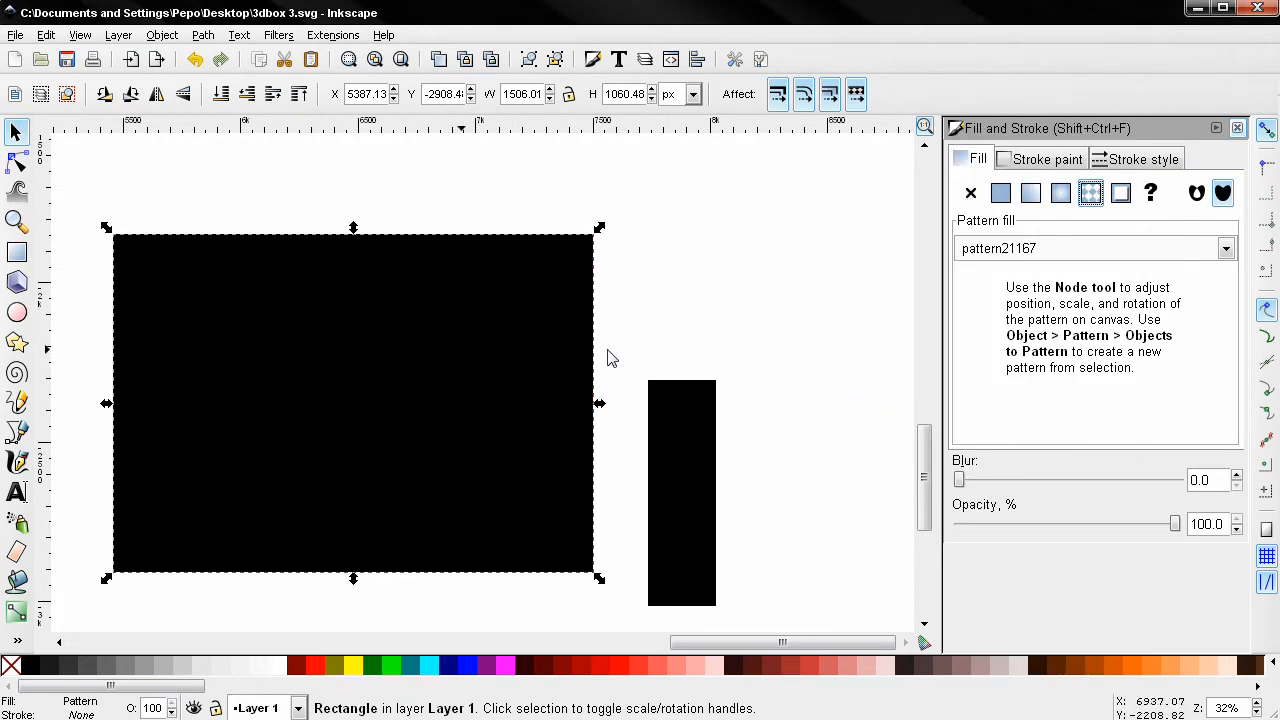
left_click(985, 252)
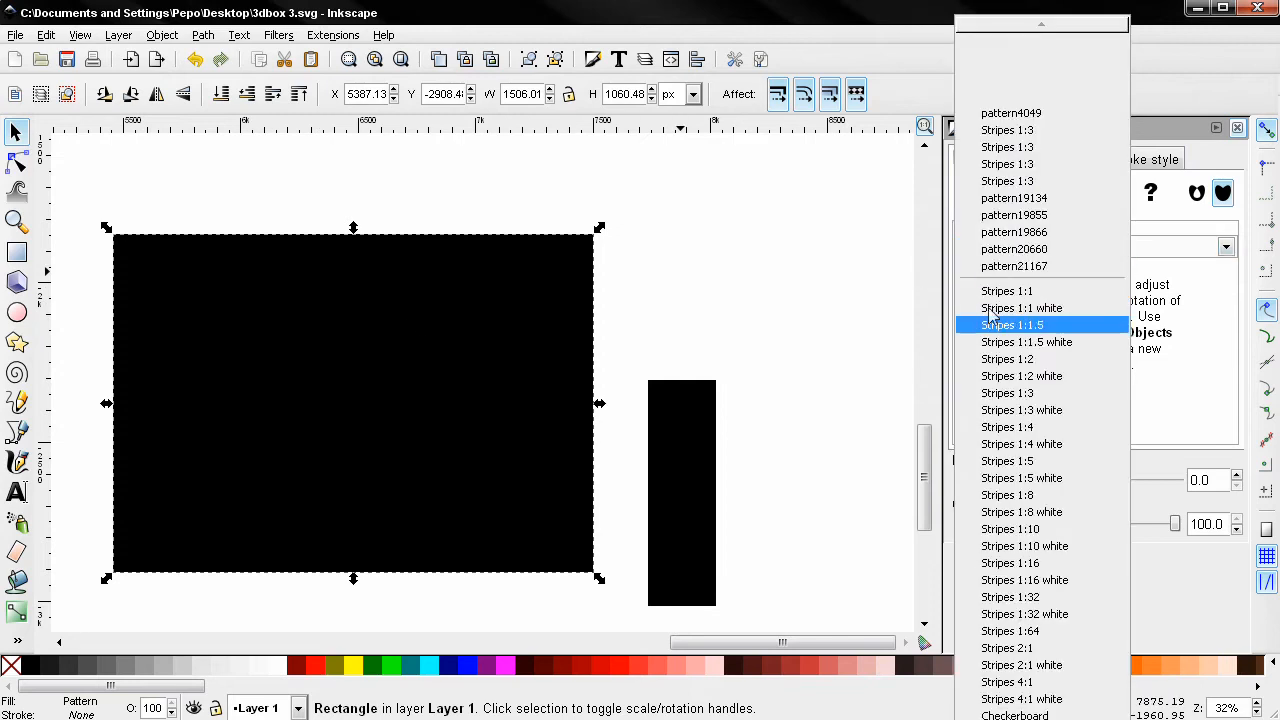
left_click(830, 290)
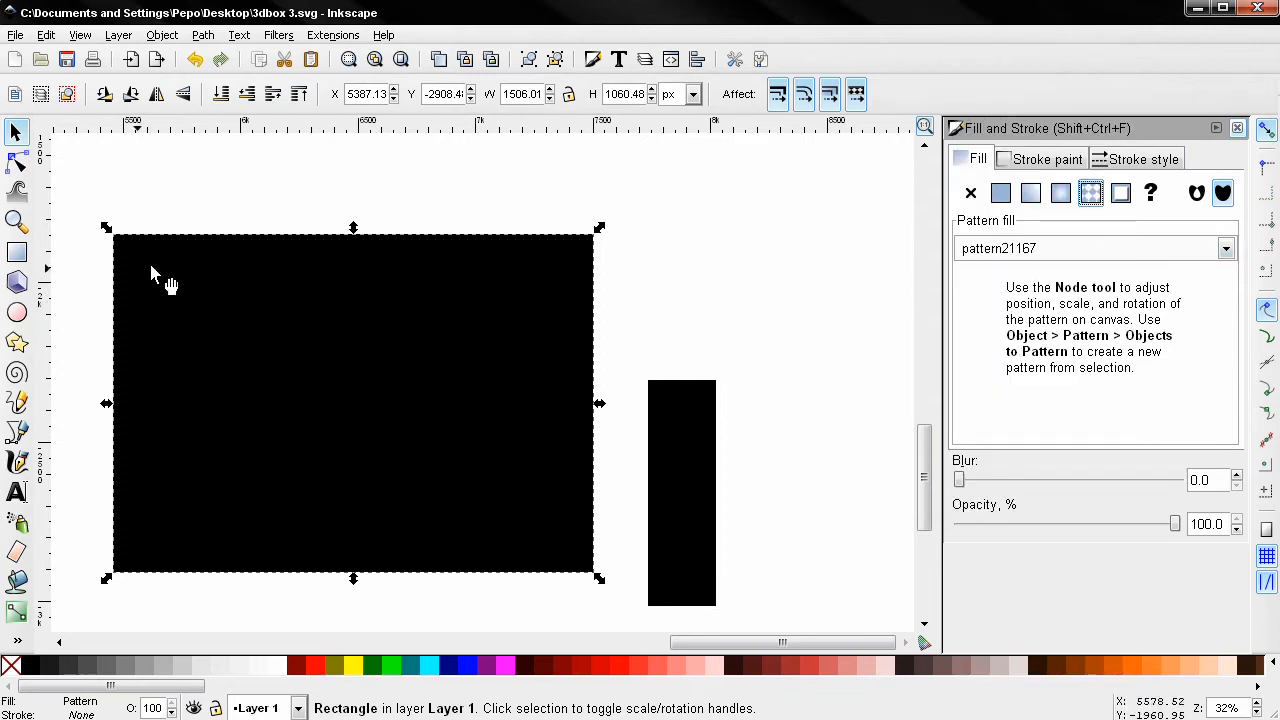
Scale down the large rectangle's pattern tiles with the Node tool, using the pattern handles over the narrow rectangle
left_click(17, 160)
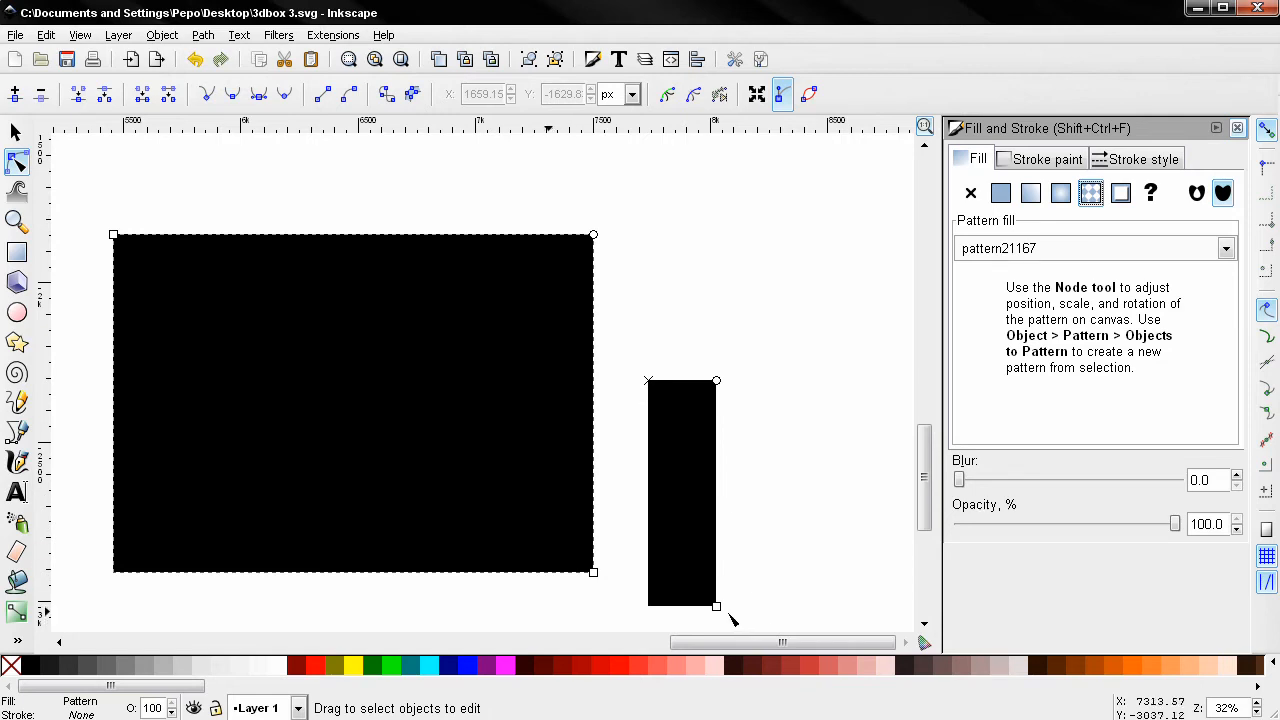
left_click_drag(716, 607, 665, 444)
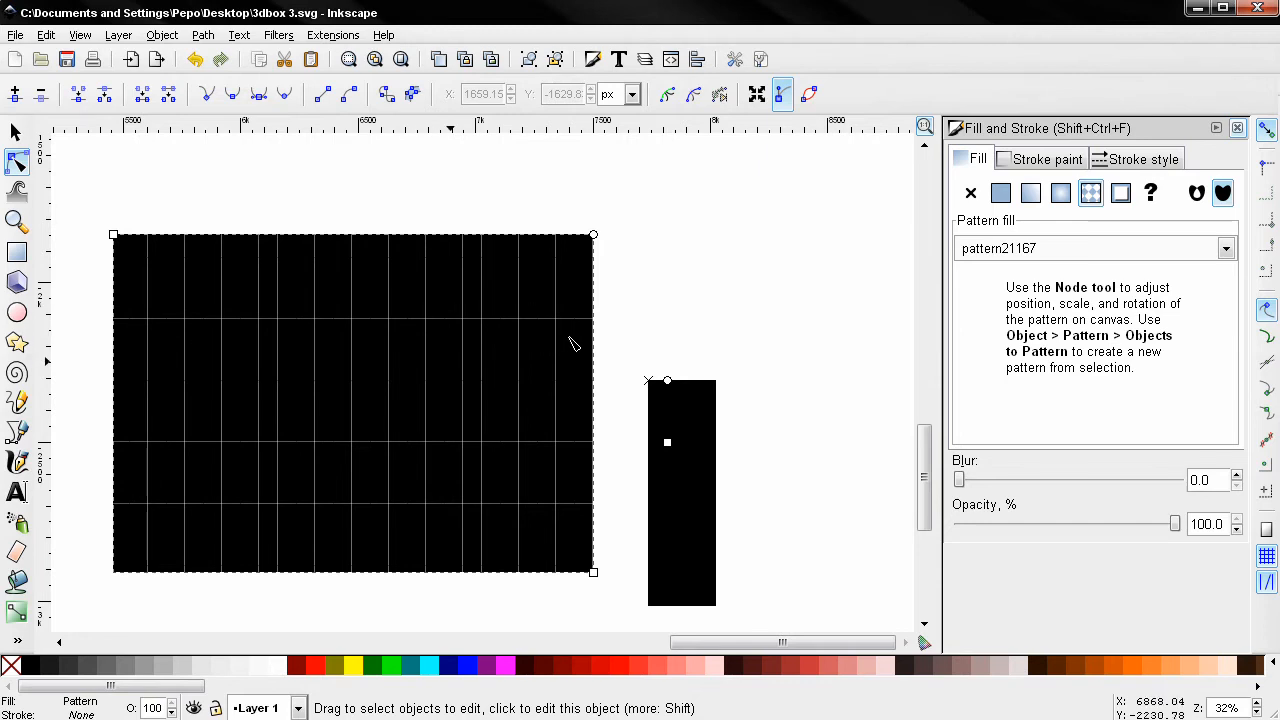
key("s")
left_click(662, 404)
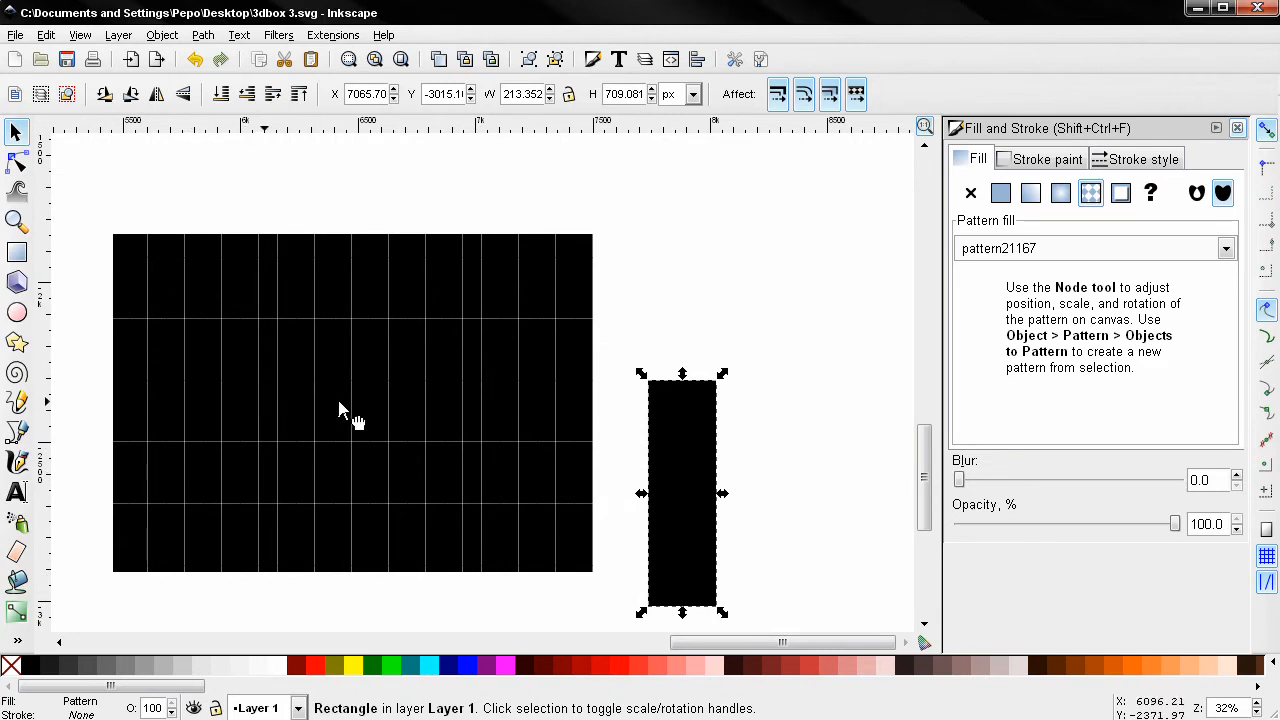
left_click(204, 334)
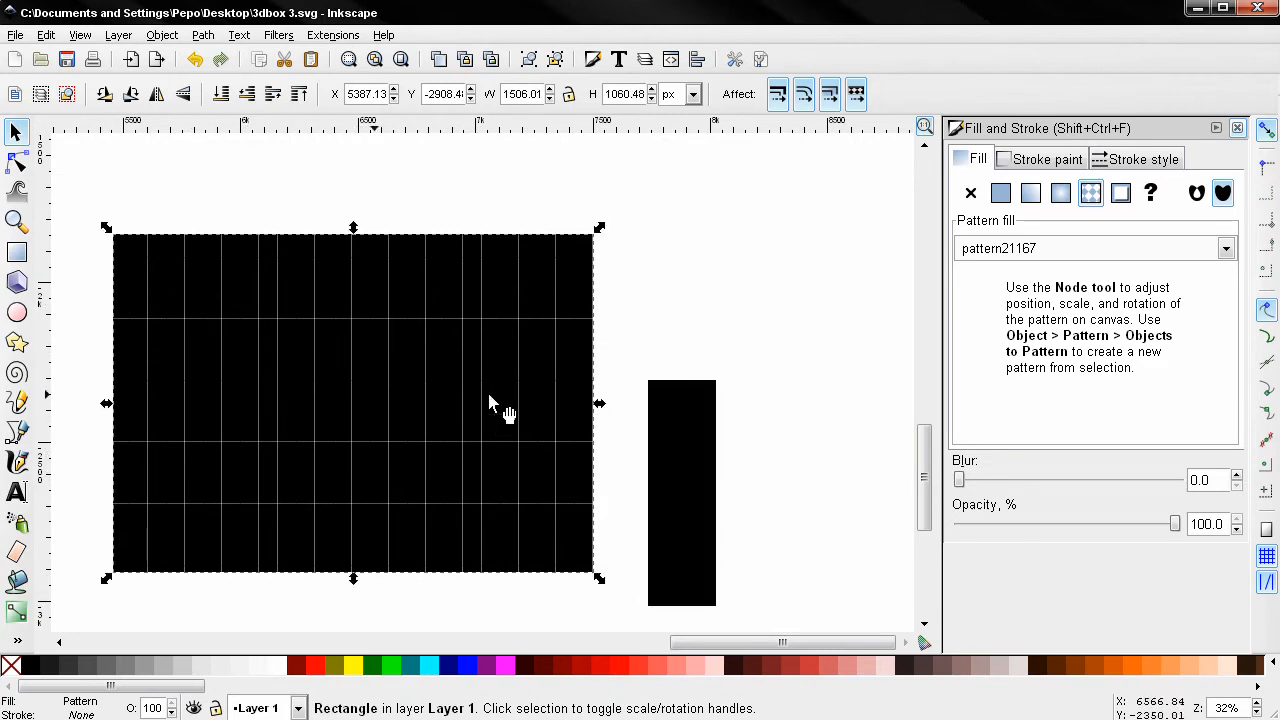
left_click(686, 506)
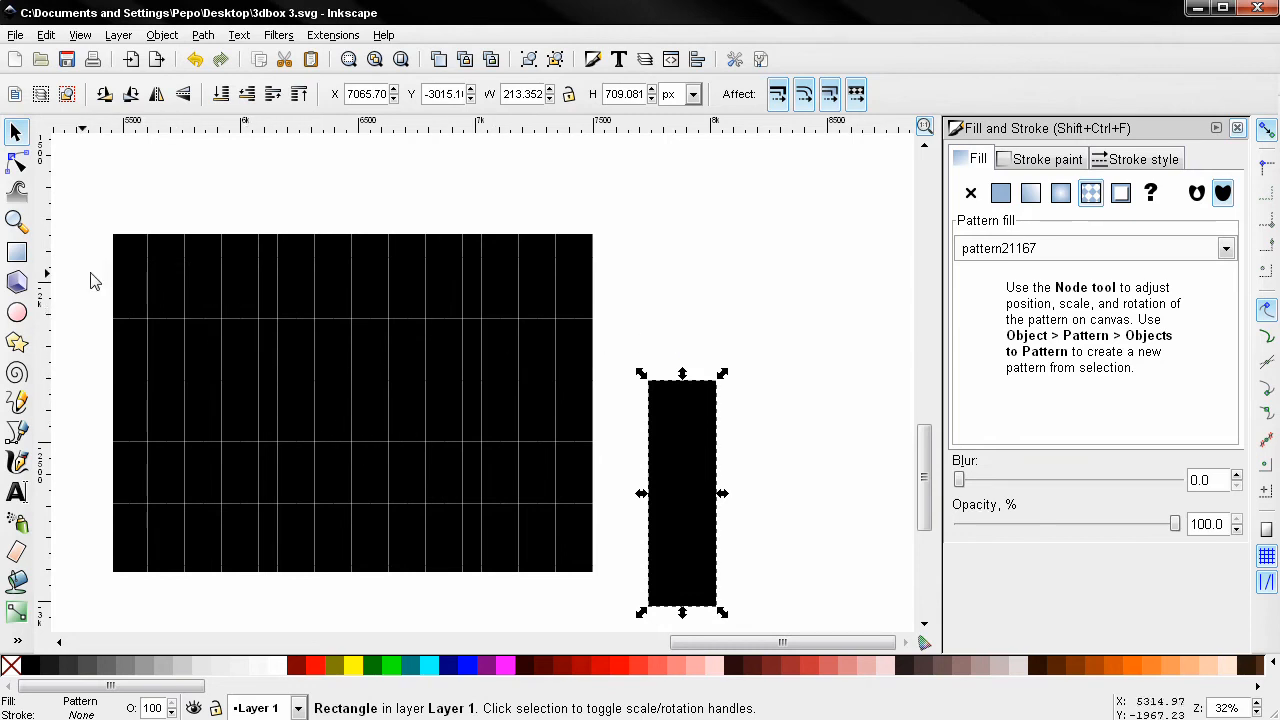
Draw a circle about 191 px across above the narrow rectangle and convert it to a pattern
left_click(17, 312)
left_click_drag(648, 212, 706, 275)
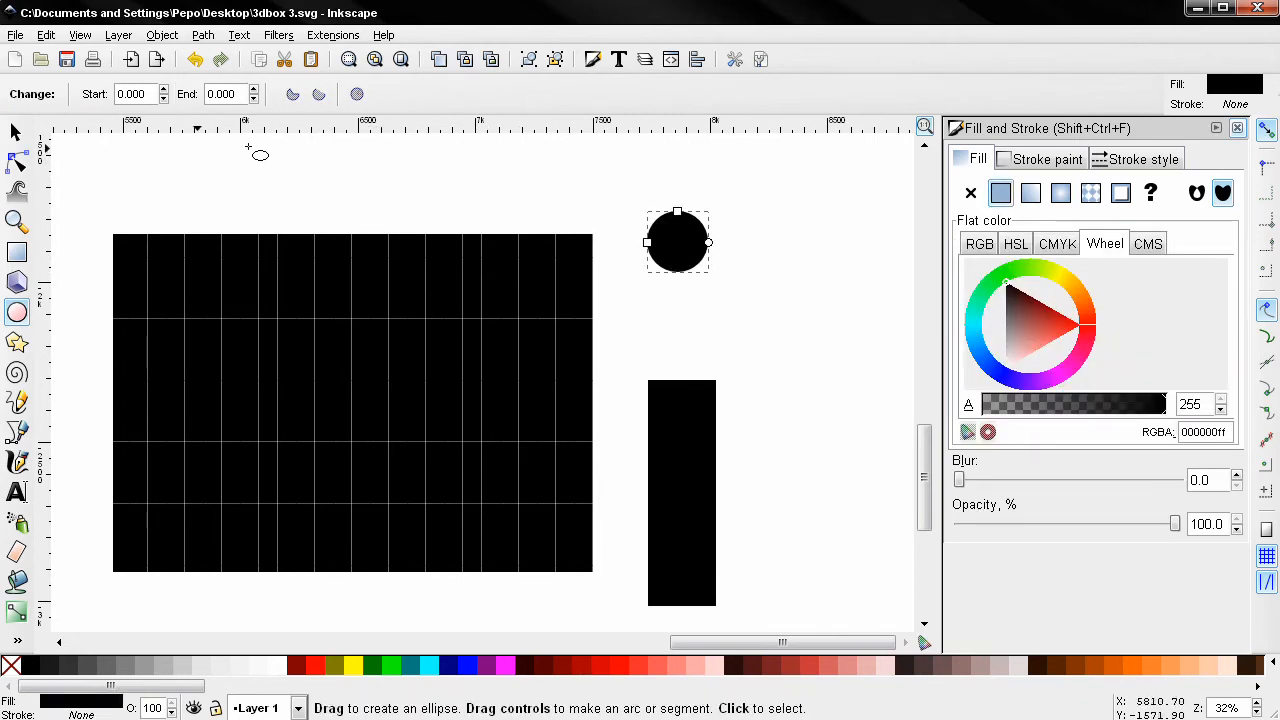
left_click(178, 34)
mouse_move(387, 203)
left_click(428, 202)
Change the large rectangle's pattern fill to pattern21176
left_click(15, 132)
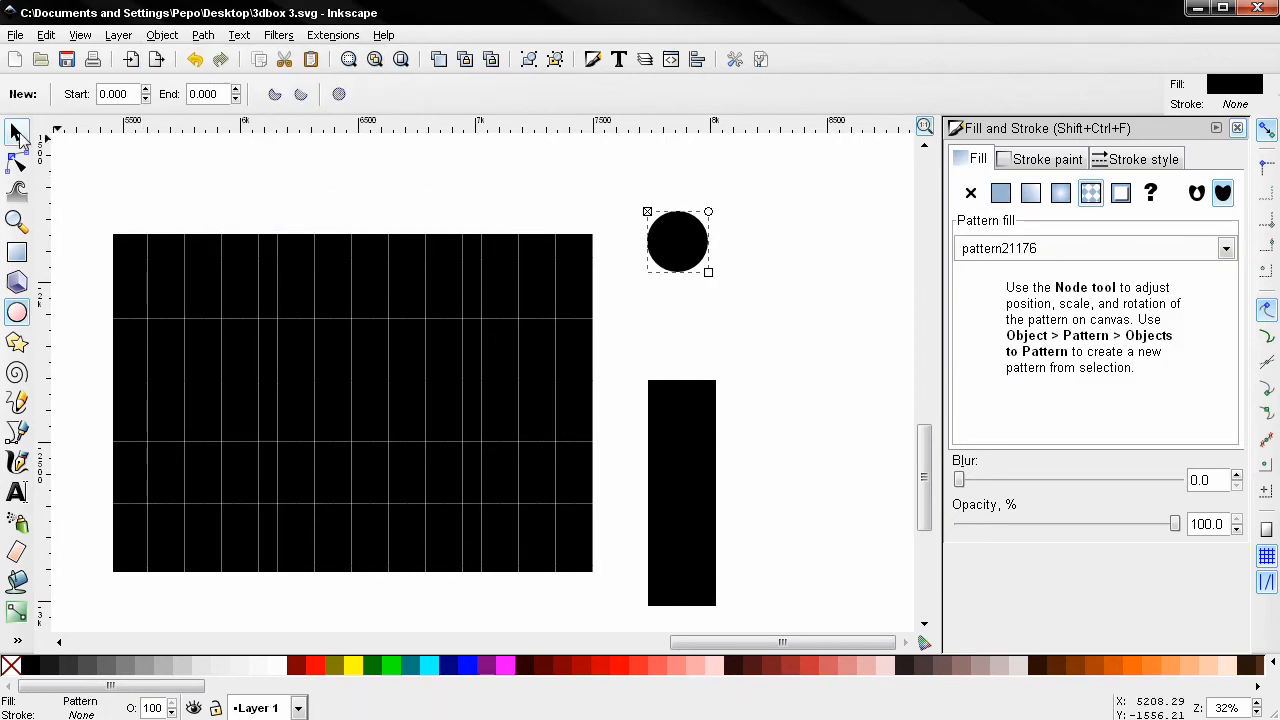
left_click(293, 292)
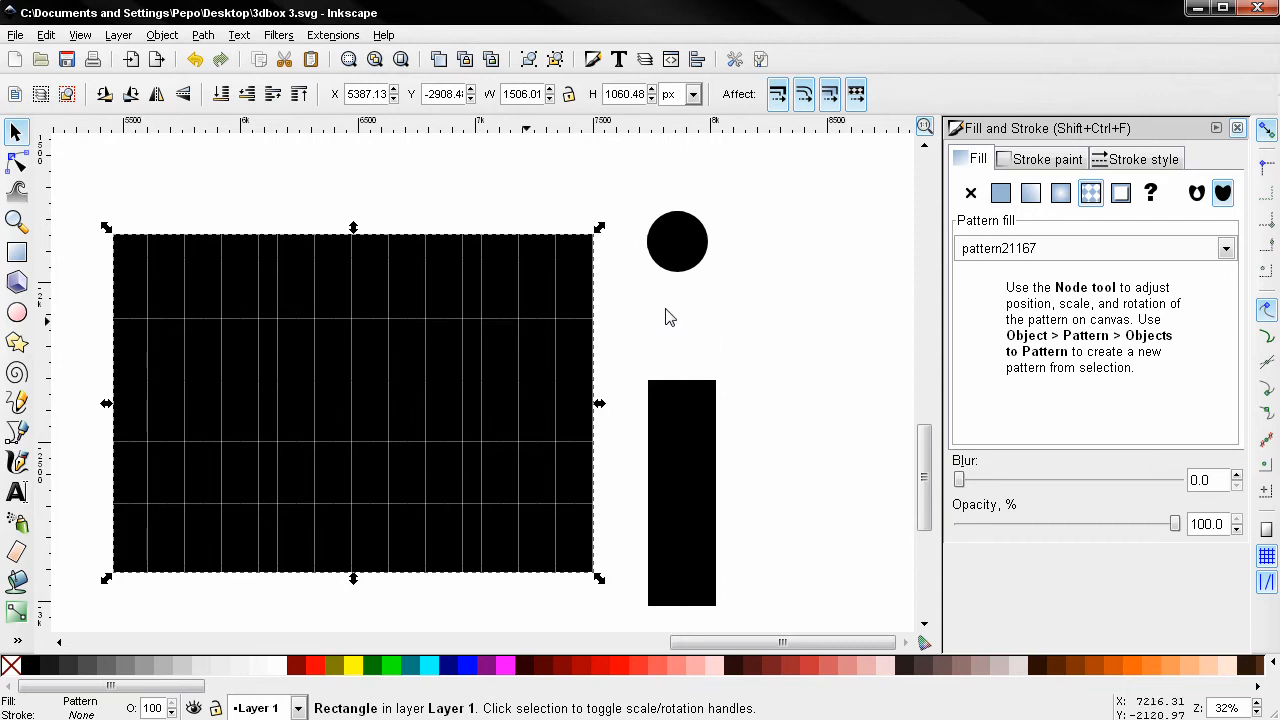
left_click(1010, 248)
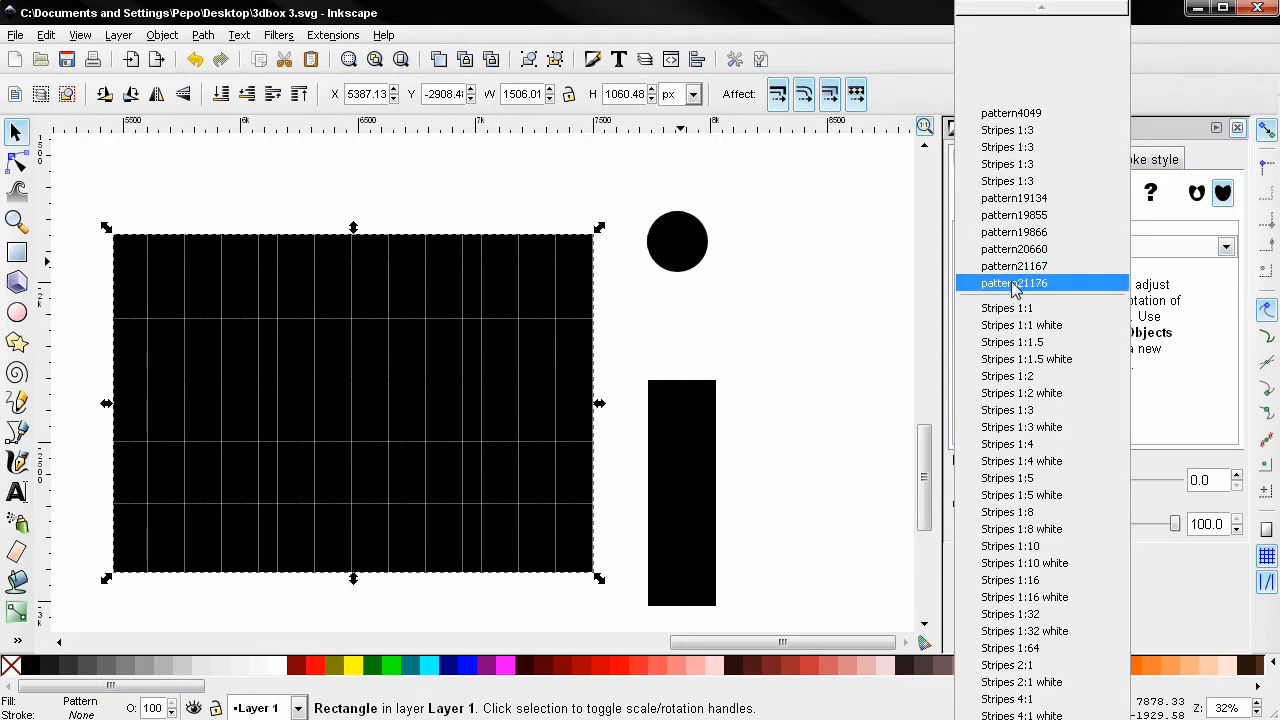
left_click(1012, 284)
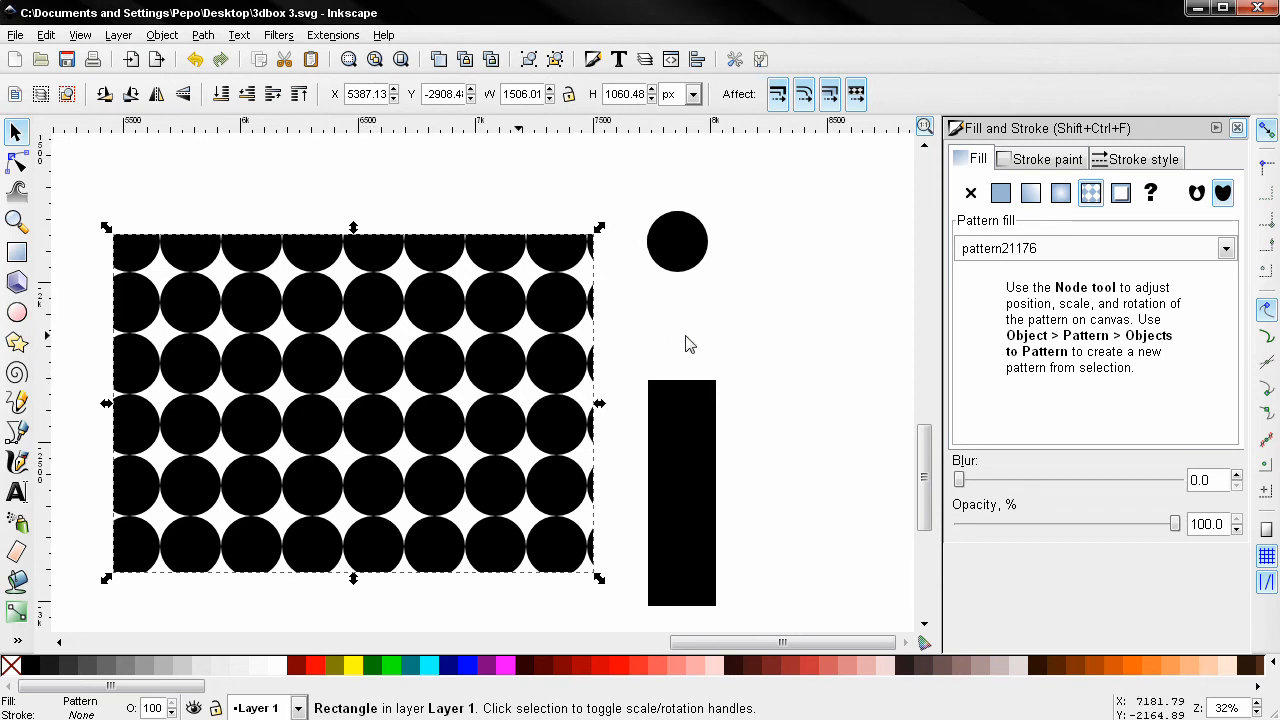
Inspect the pattern handles of the circle and the large rectangle with the Node tool
left_click(16, 161)
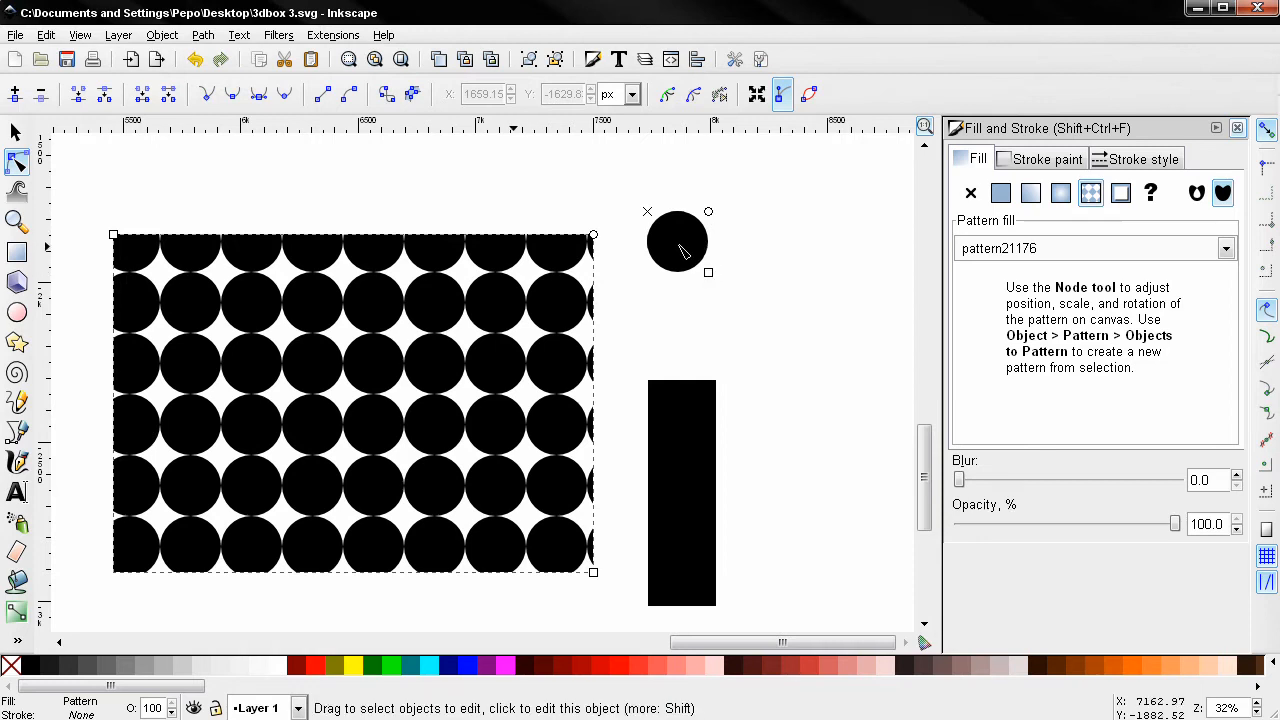
left_click(15, 131)
left_click(695, 245)
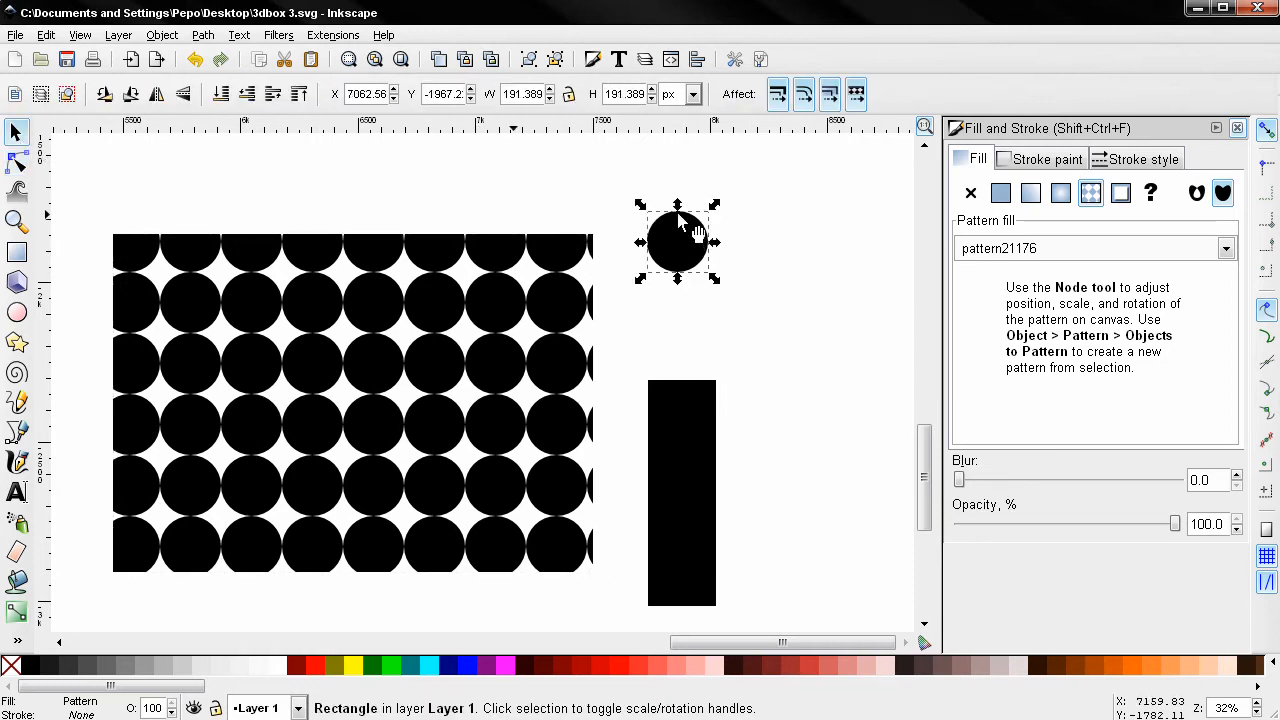
left_click(700, 258)
left_click(16, 161)
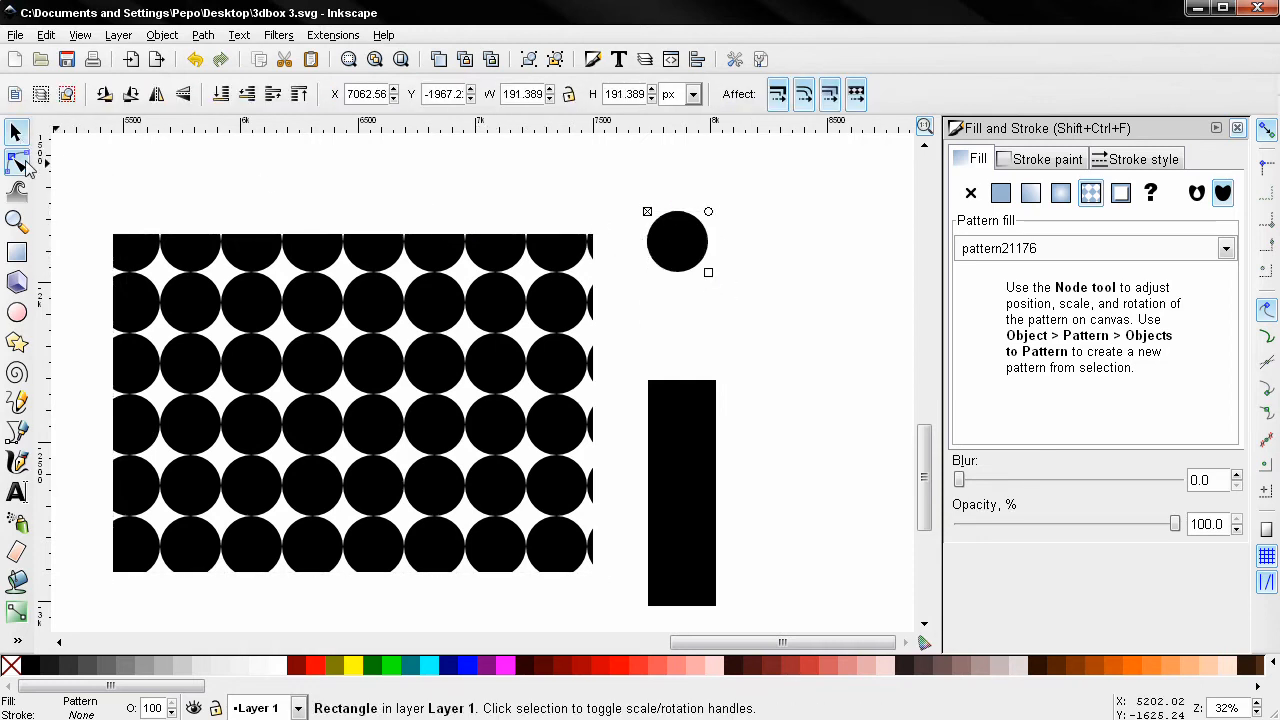
left_click(386, 329)
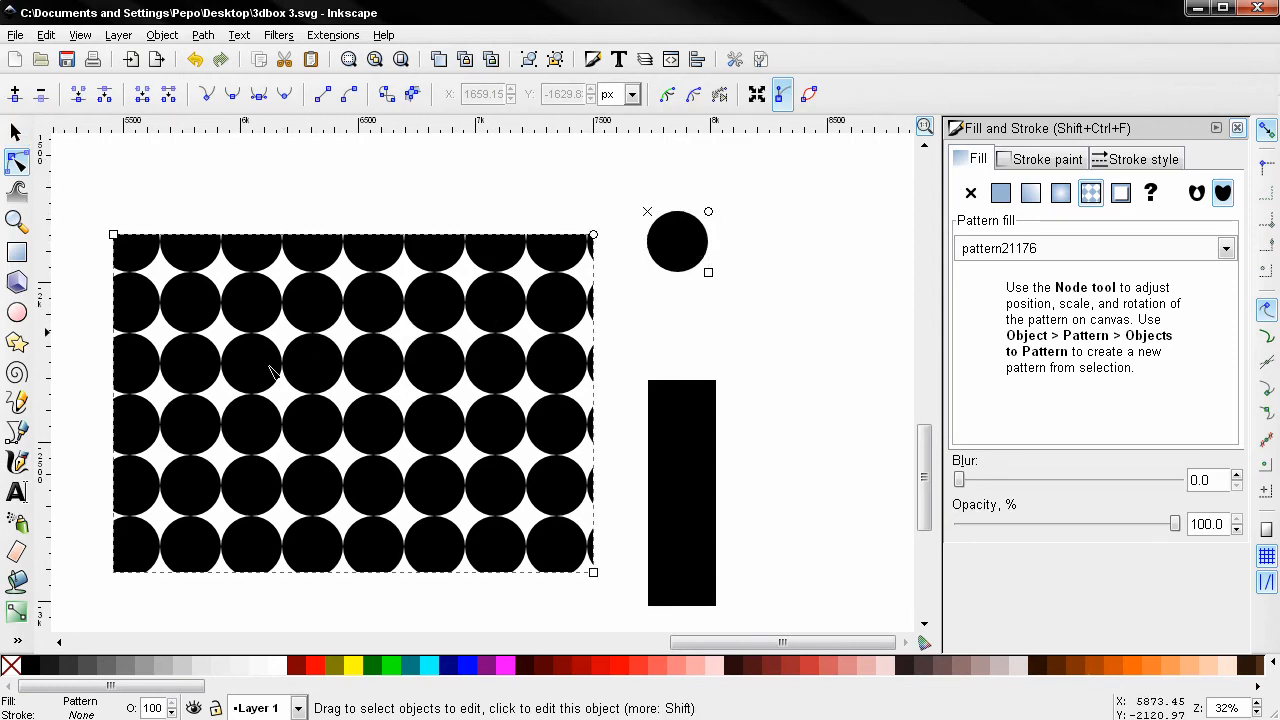
Move the circle-patterned rectangle about 160 px left and 229 px up, and show its pattern handles
left_click(15, 131)
left_click_drag(315, 380, 265, 306)
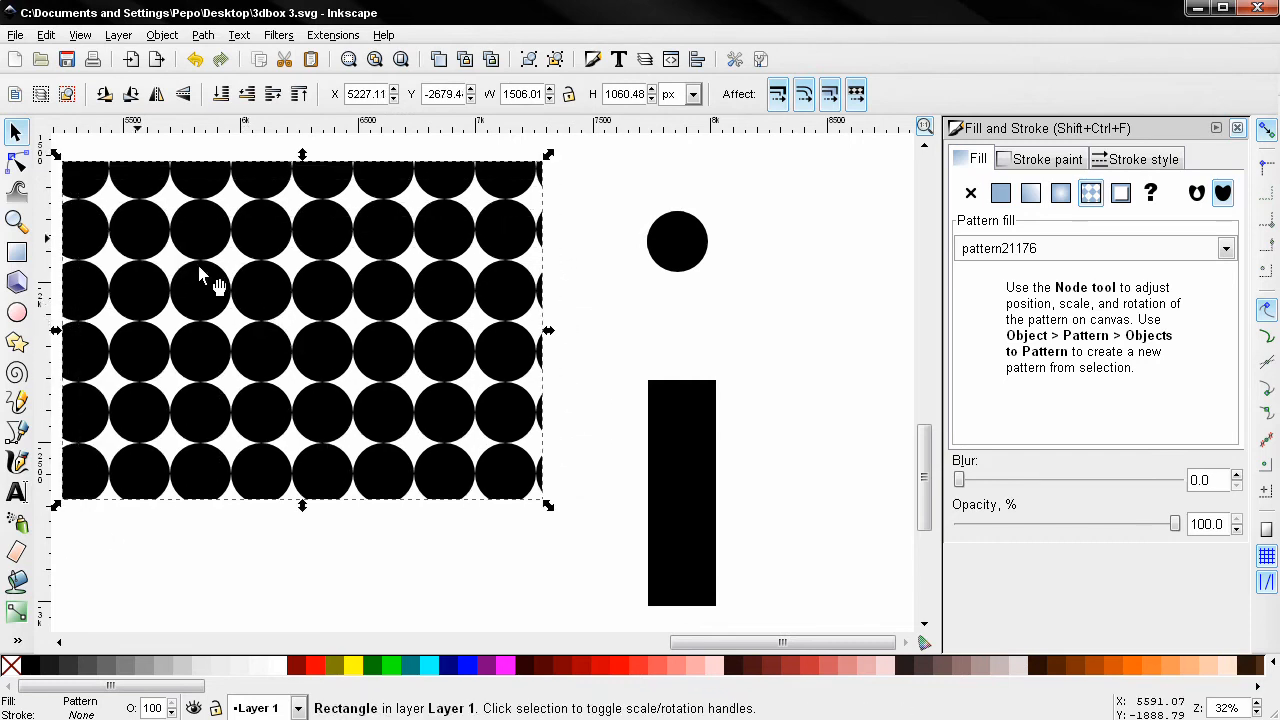
left_click(16, 160)
left_click_drag(305, 262, 331, 342)
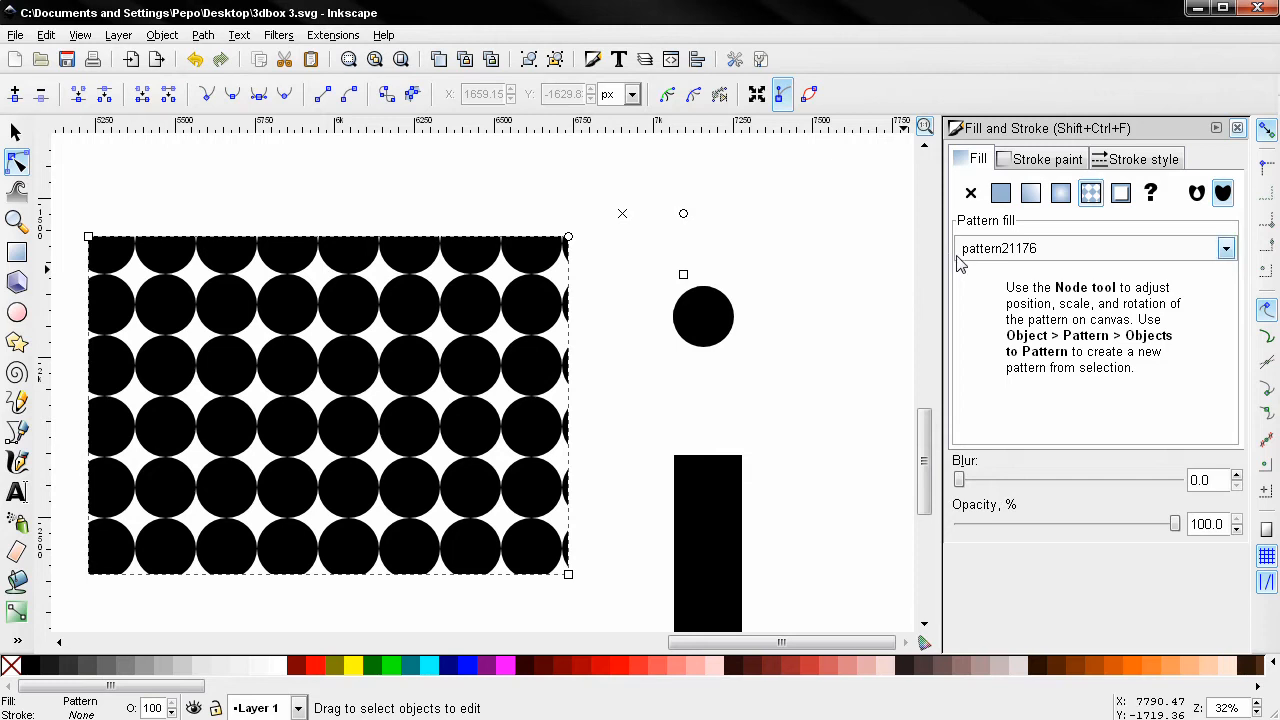
Try the built-in Stripes 1:1 pattern as the large rectangle's fill
left_click(995, 252)
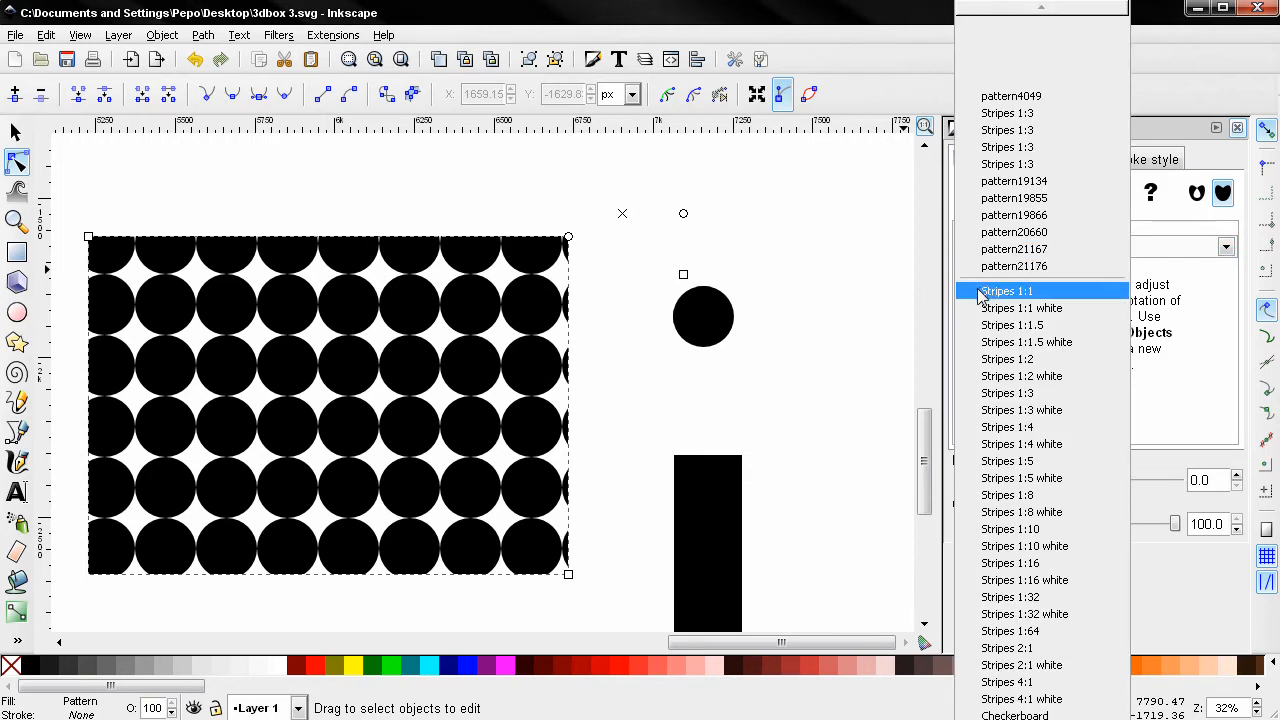
left_click(1018, 293)
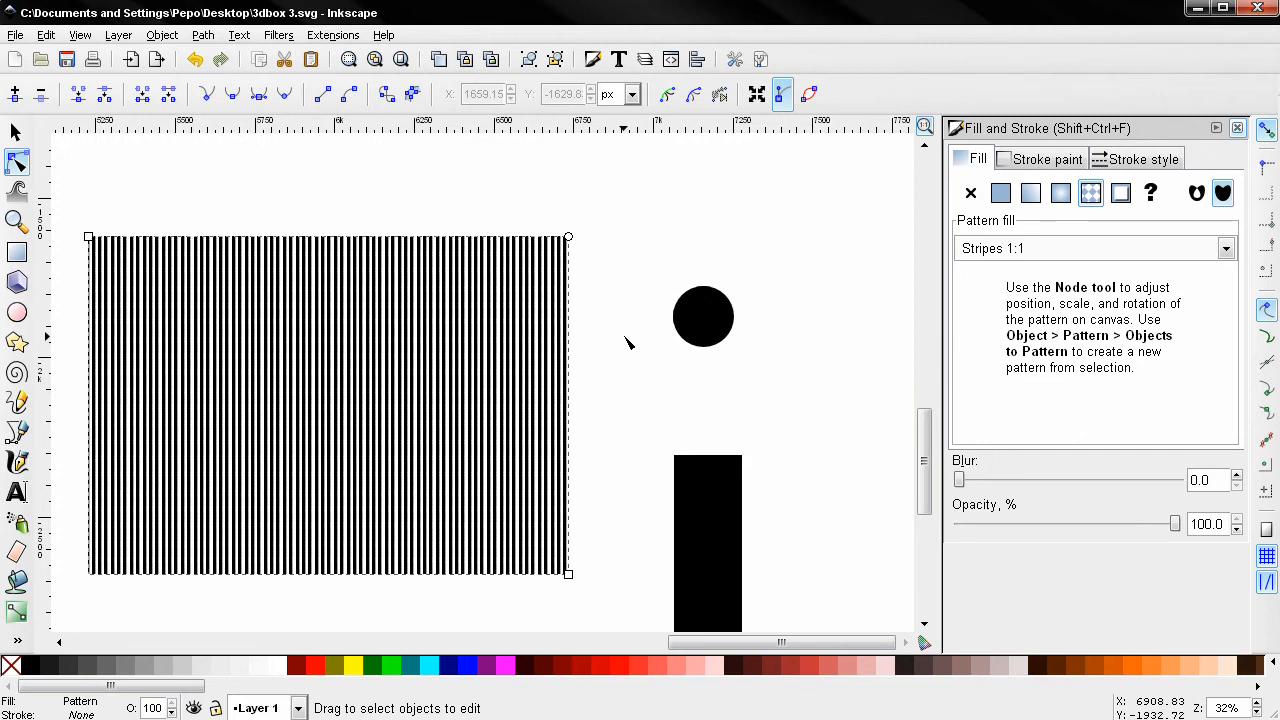
Examine the stripe pattern's handles at the page corner and their position relative to the filled rectangle
scroll(627, 343, "down", 5)
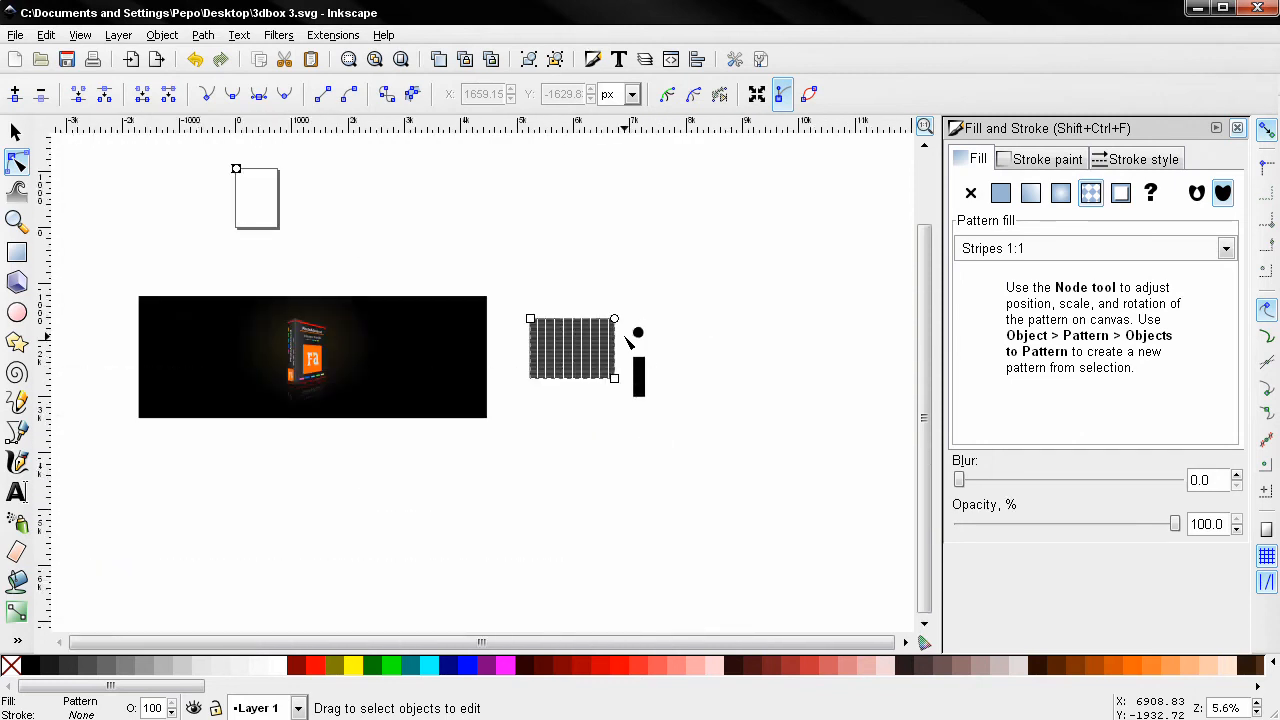
left_click_drag(296, 242, 375, 287)
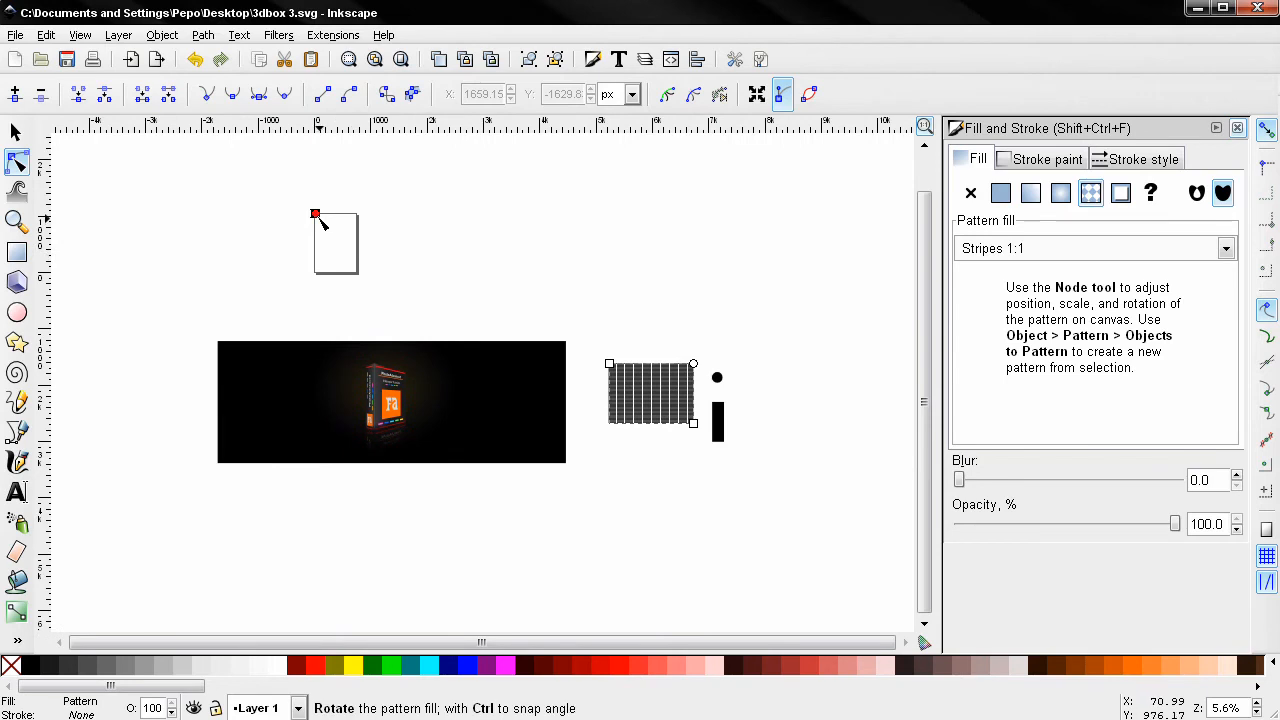
scroll(316, 218, "up", 4)
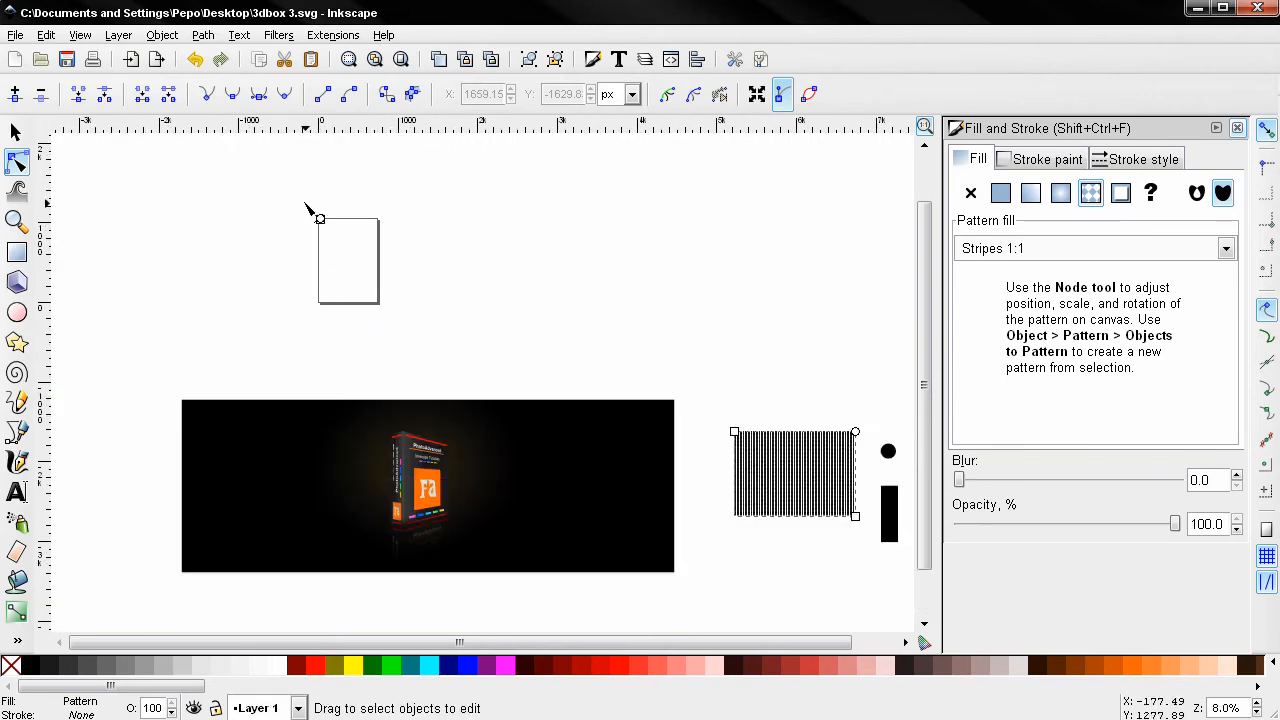
scroll(318, 232, "up", 11)
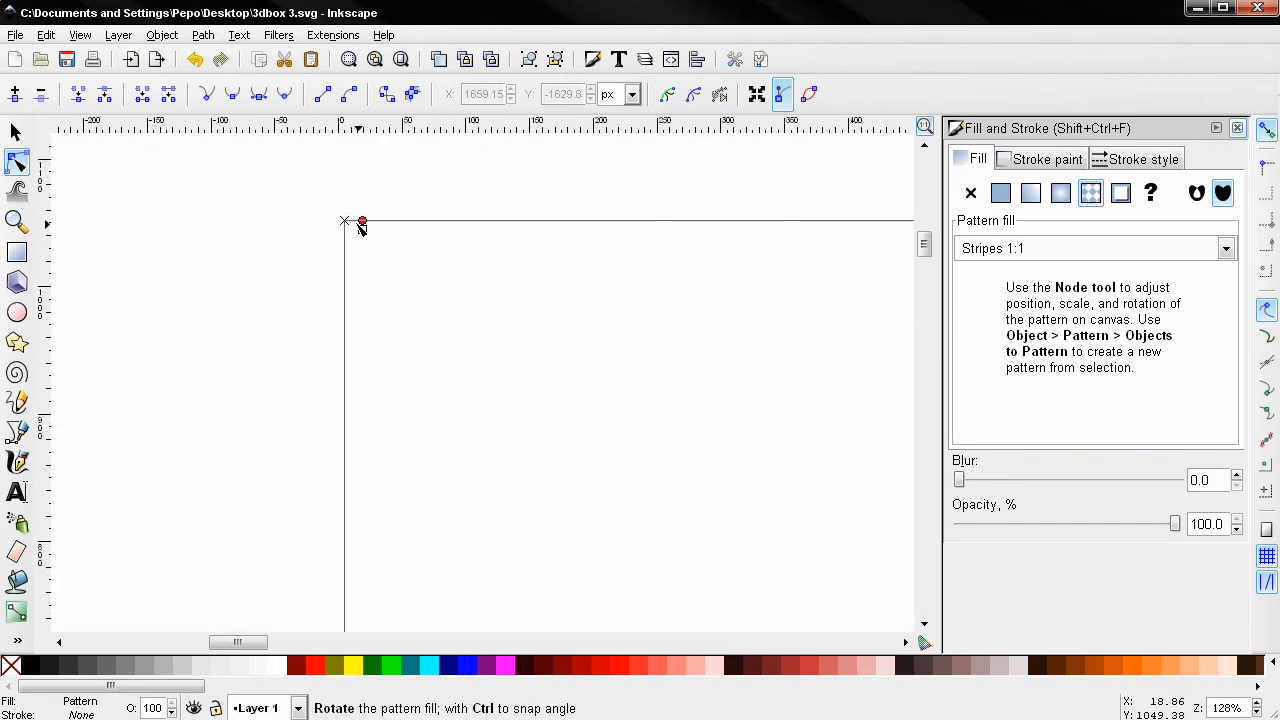
scroll(346, 226, "up", 1)
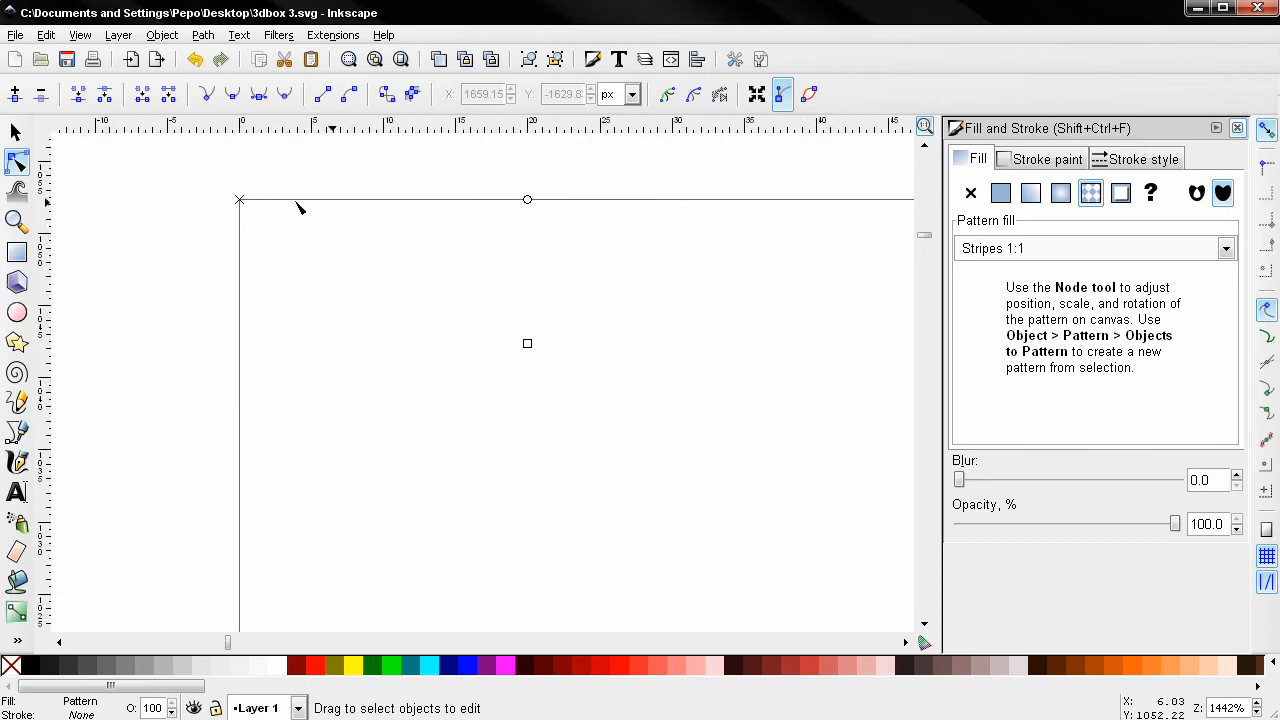
scroll(580, 330, "down", 8)
scroll(577, 328, "down", 7)
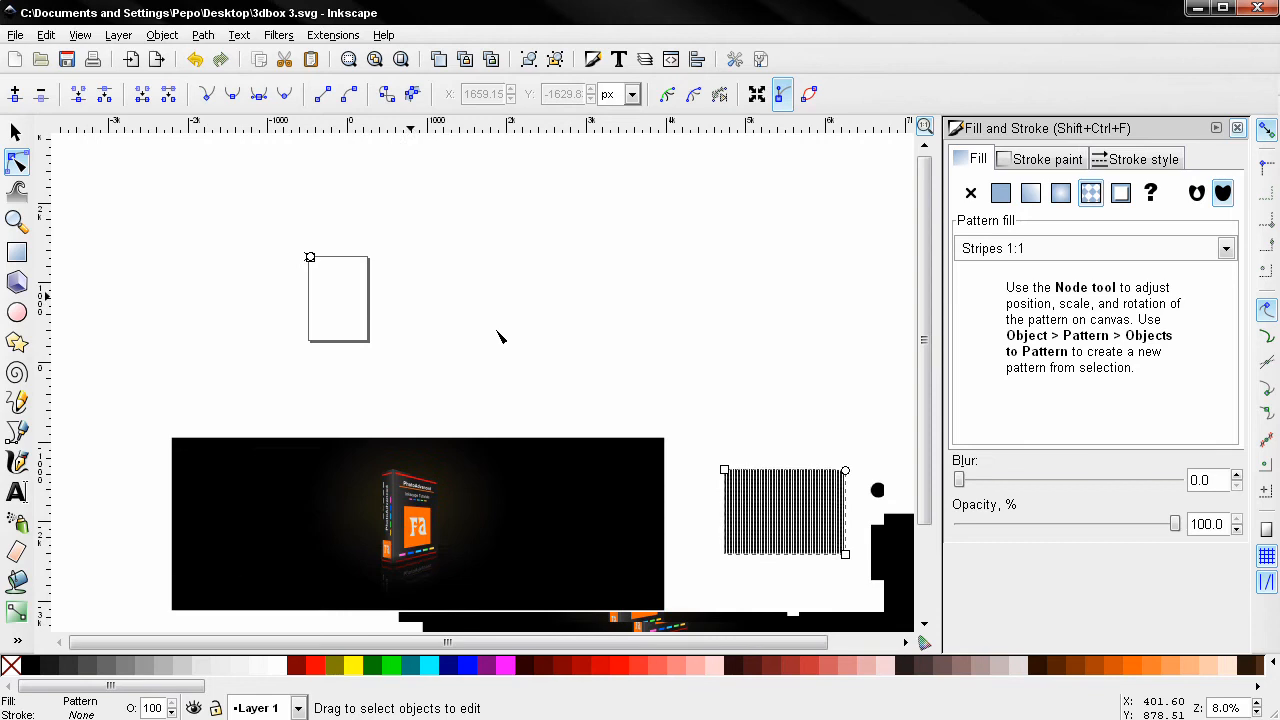
scroll(534, 360, "down", 2)
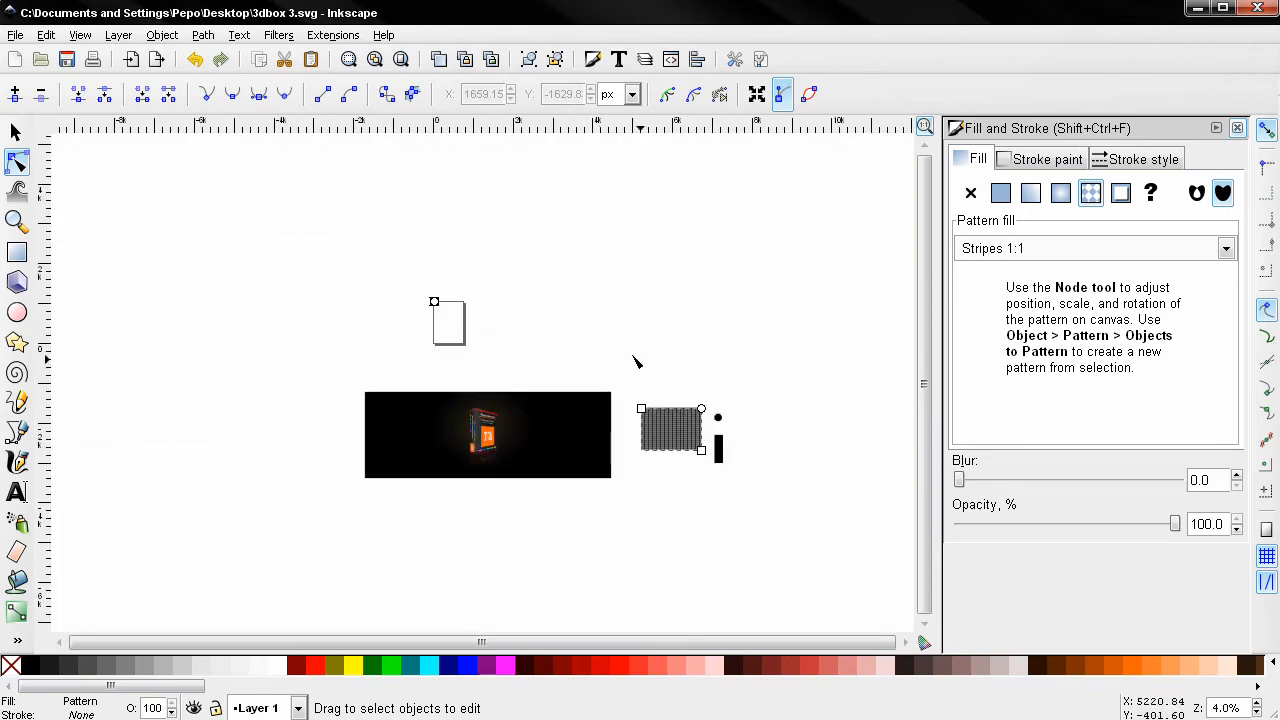
left_click_drag(633, 356, 510, 335)
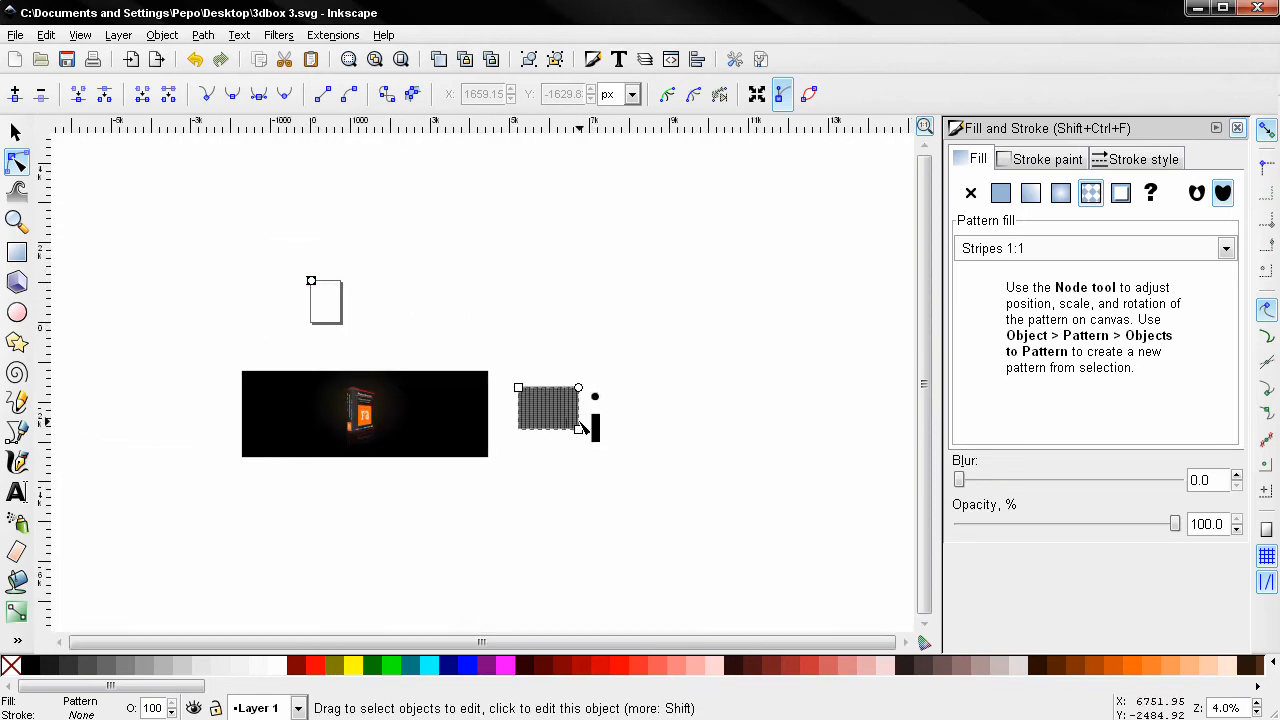
scroll(592, 428, "up", 3)
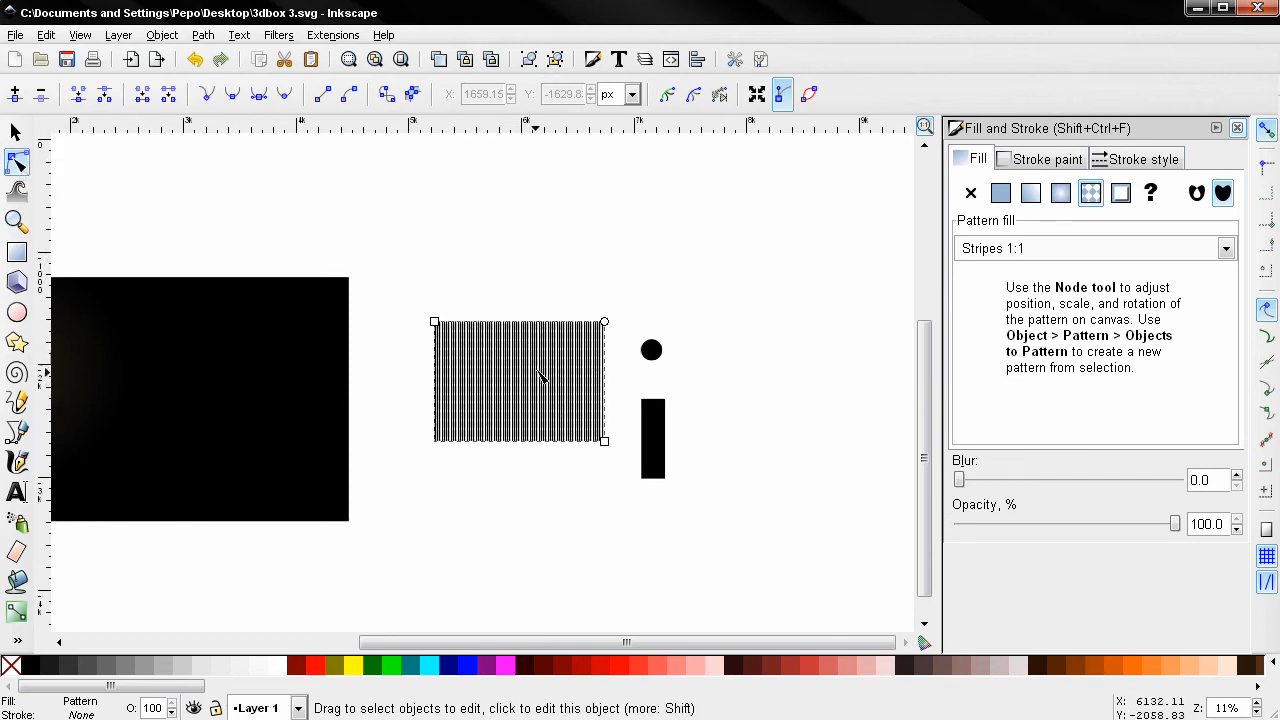
Undo the Stripes 1:1 fill on the large rectangle
key("ctrl+z")
scroll(612, 358, "up", 2)
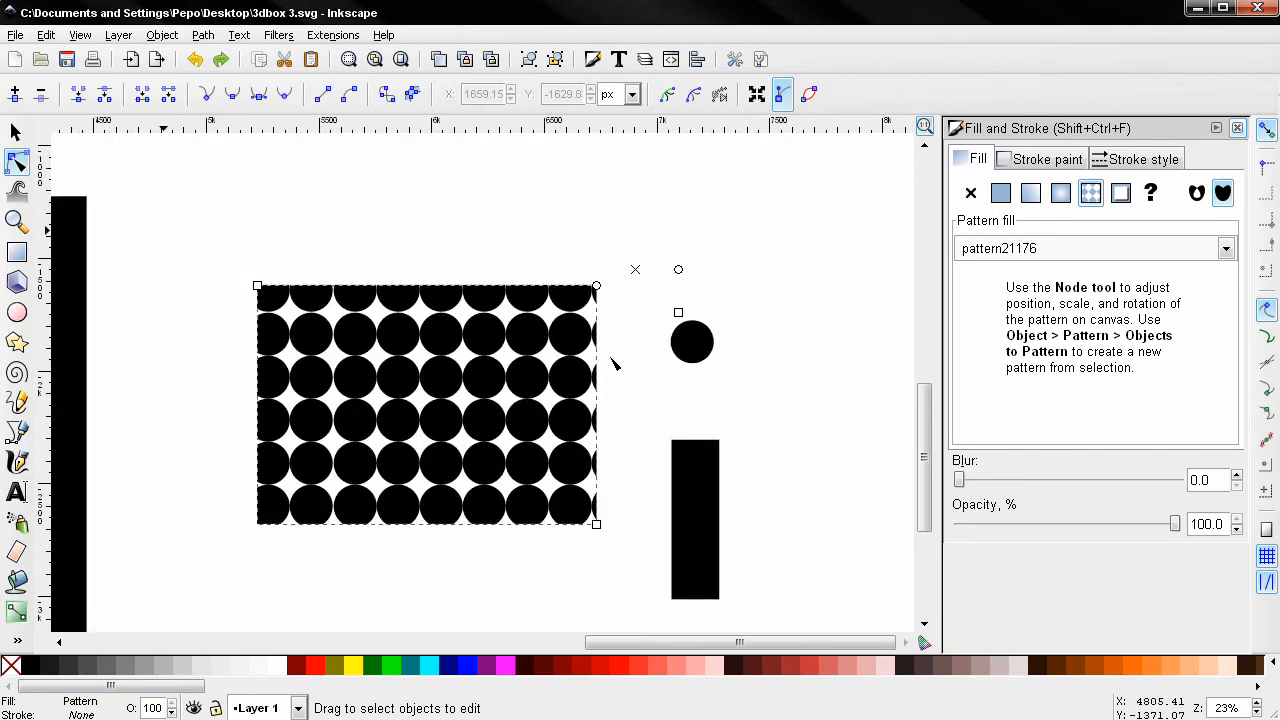
Reposition the circle pattern inside the large rectangle by shifting the pattern fill's origin
scroll(612, 365, "up", 1)
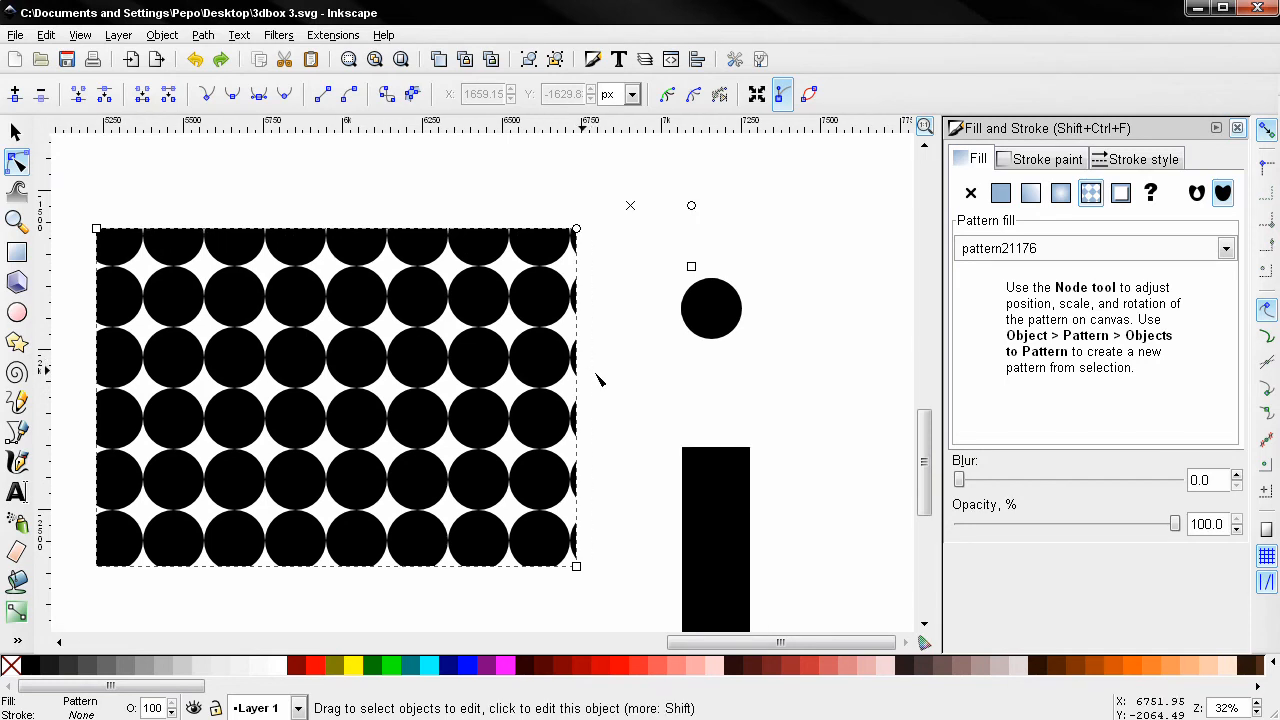
mouse_move(598, 386)
left_mouse_down()
mouse_move(618, 341)
mouse_move(621, 404)
left_mouse_up()
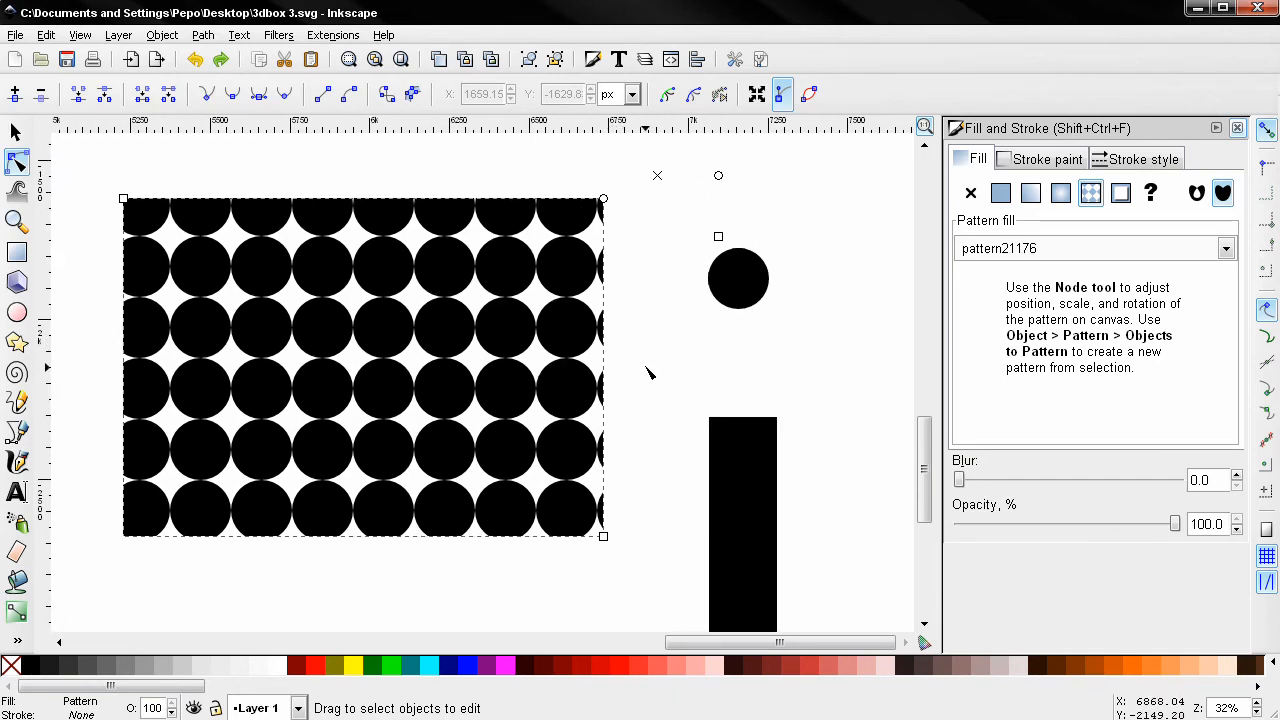
left_click_drag(646, 196, 641, 198)
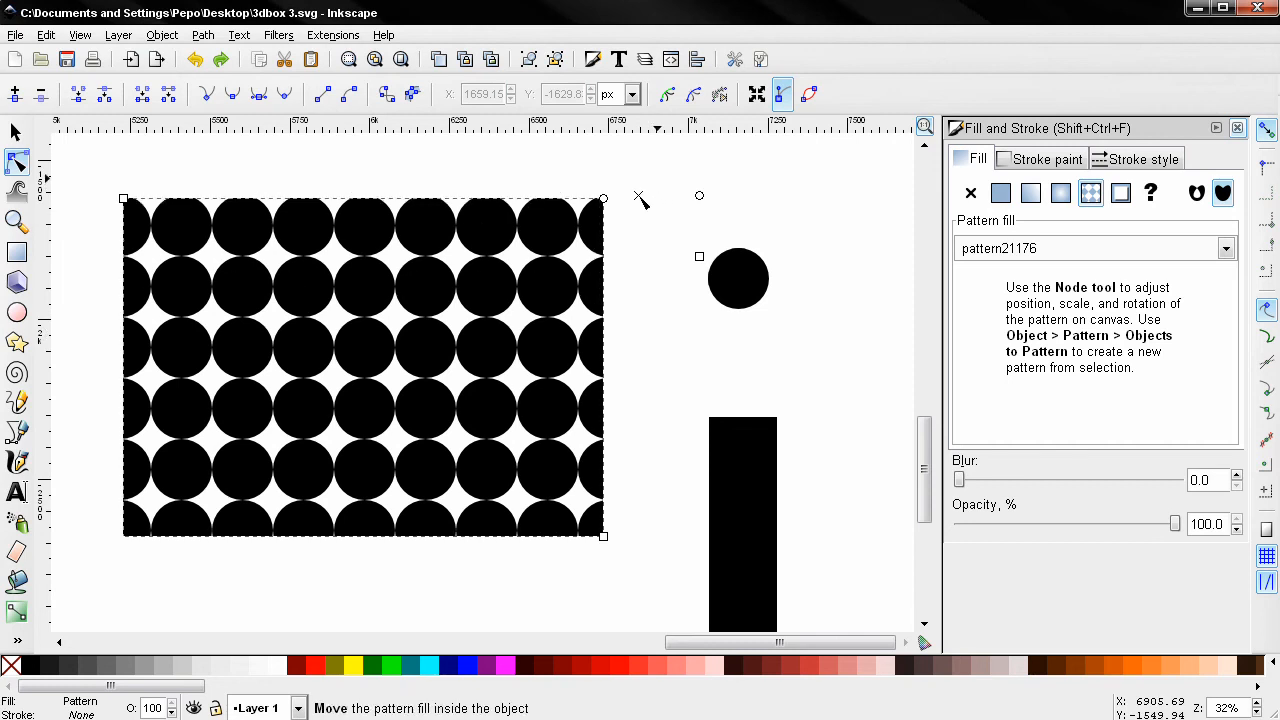
left_click_drag(660, 251, 678, 224)
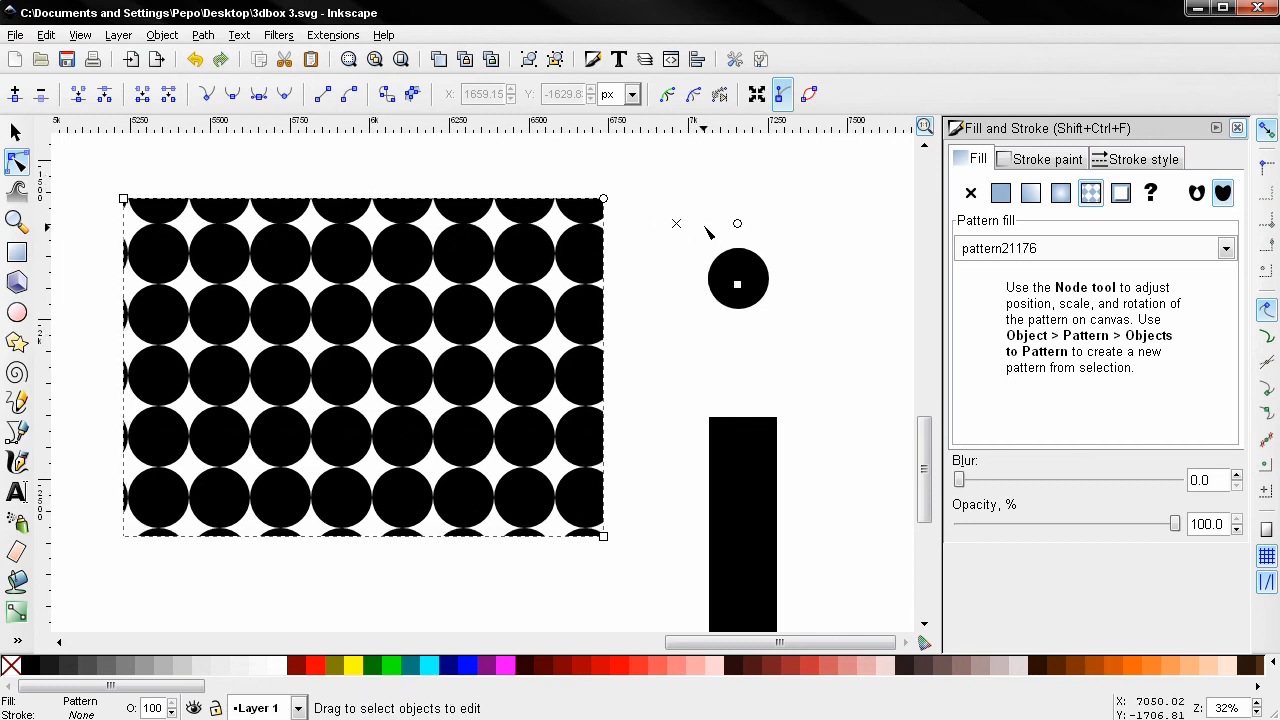
Rotate the circle pattern inside the large rectangle and scale it down uniformly so the circles are about half as large
left_click_drag(735, 261, 704, 318)
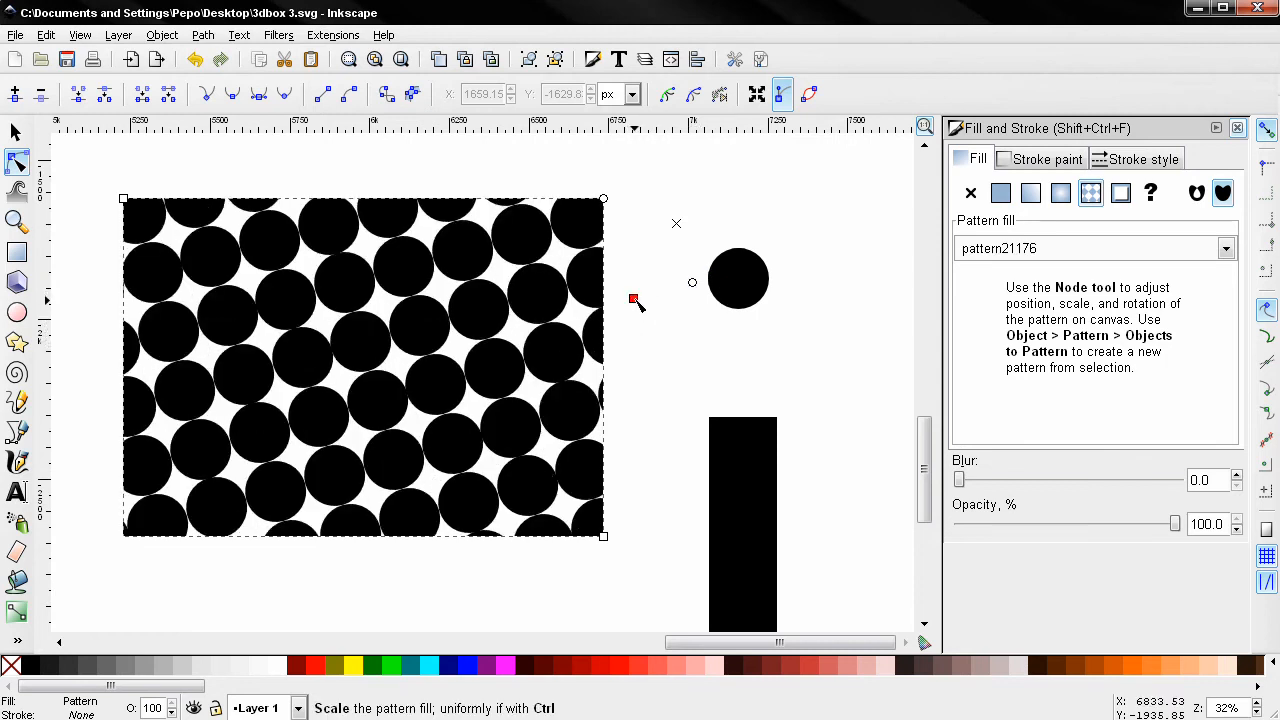
left_click_drag(637, 281, 633, 234)
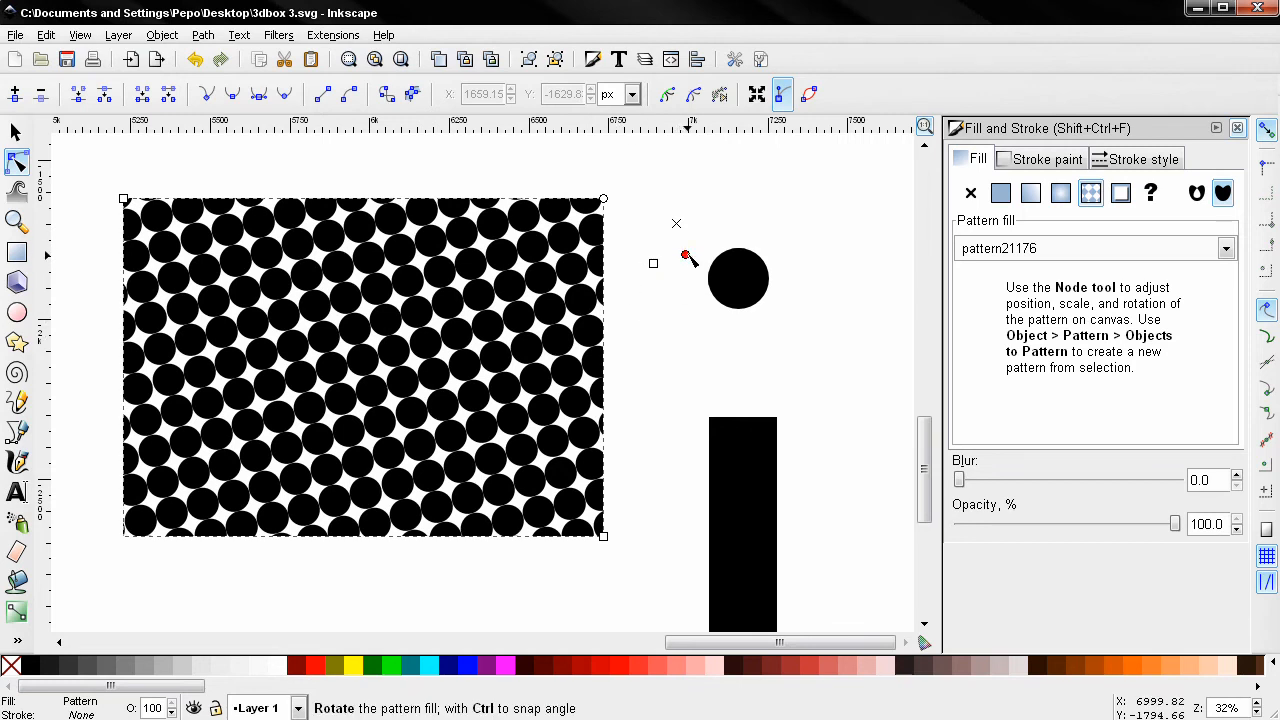
left_click_drag(687, 257, 617, 230)
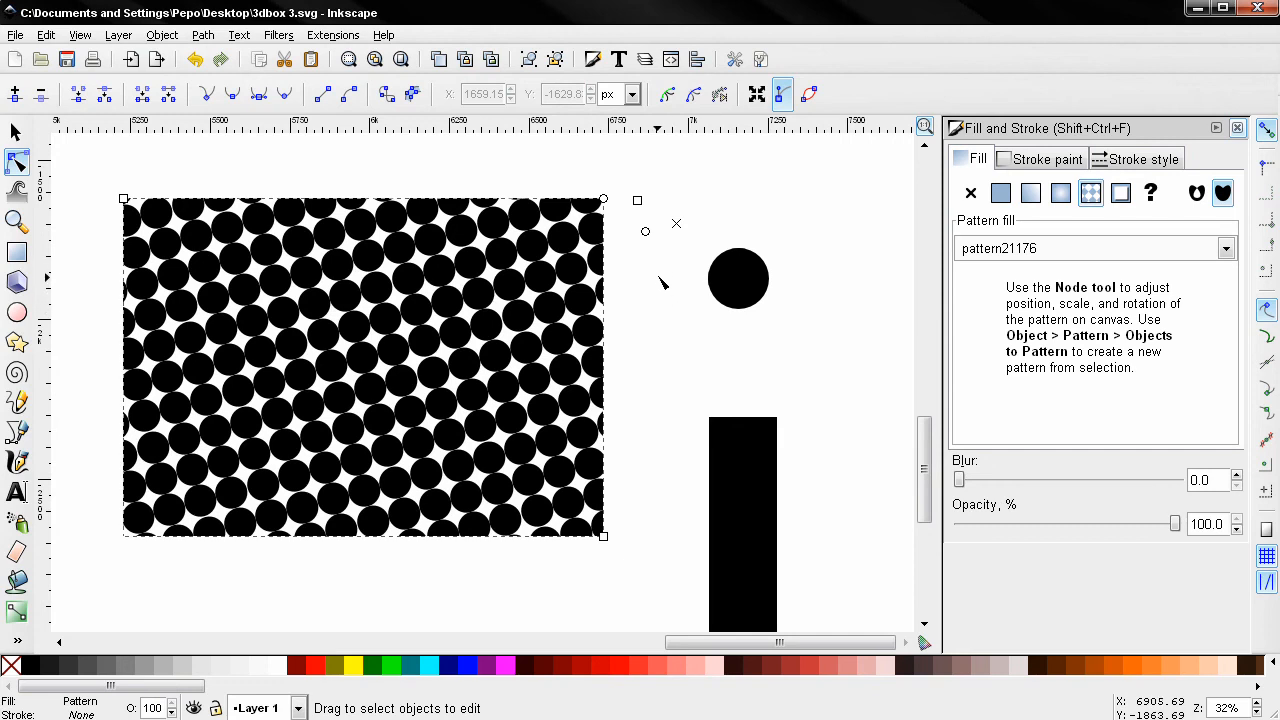
Draw a black square about 185 px wide above the circle, duplicate it in place and fill the duplicate with 30% Gray
left_click_drag(652, 322, 596, 384)
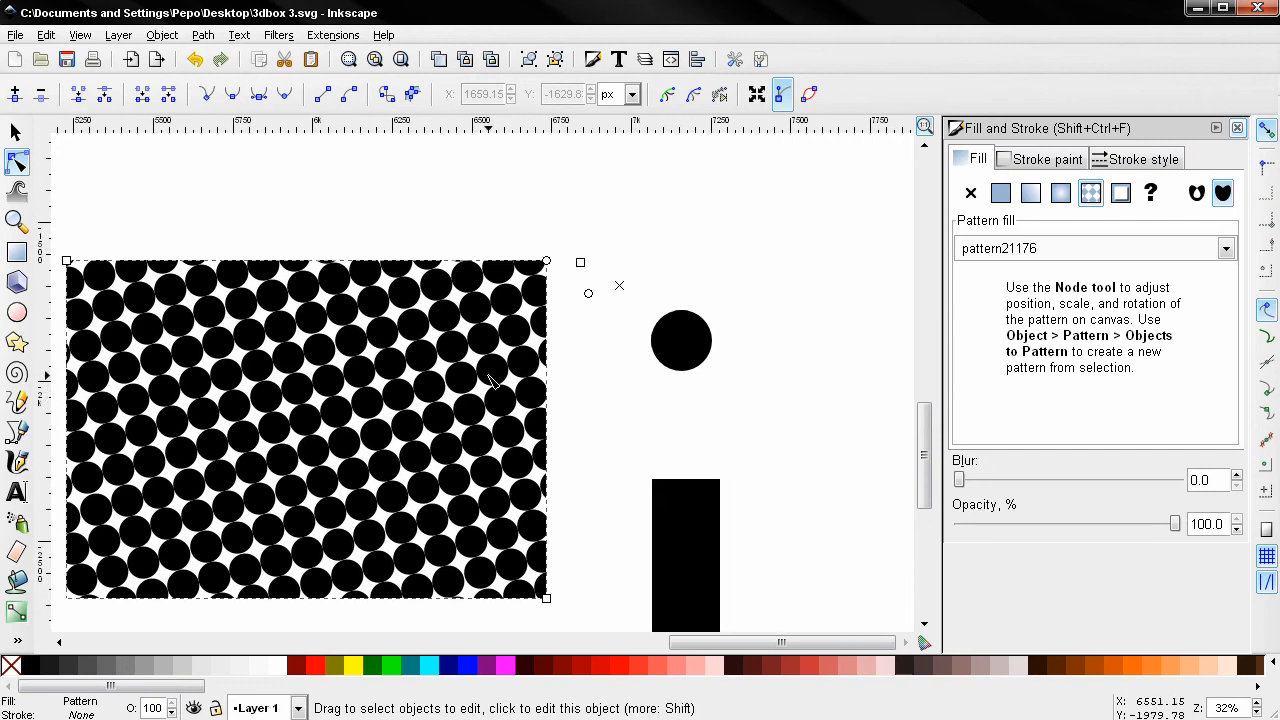
mouse_move(690, 193)
left_mouse_down()
mouse_move(748, 268)
mouse_move(742, 311)
mouse_move(684, 335)
left_mouse_up()
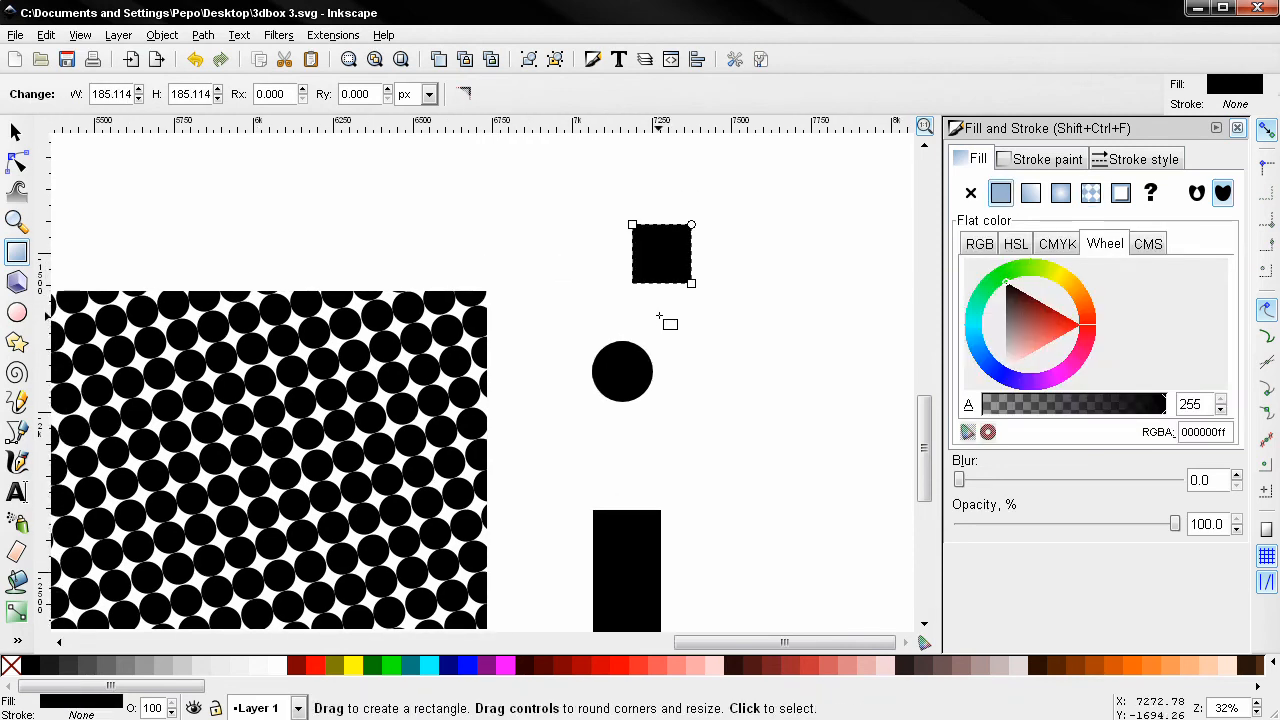
left_click(19, 131)
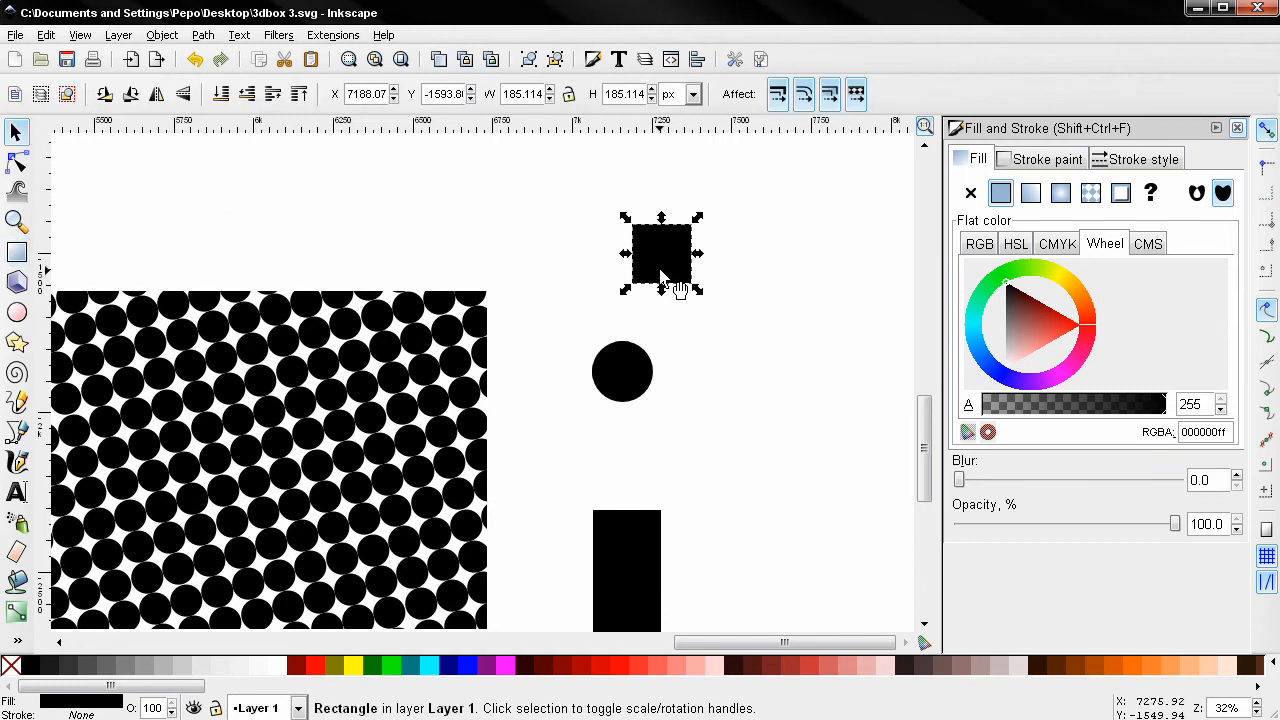
left_click(147, 679)
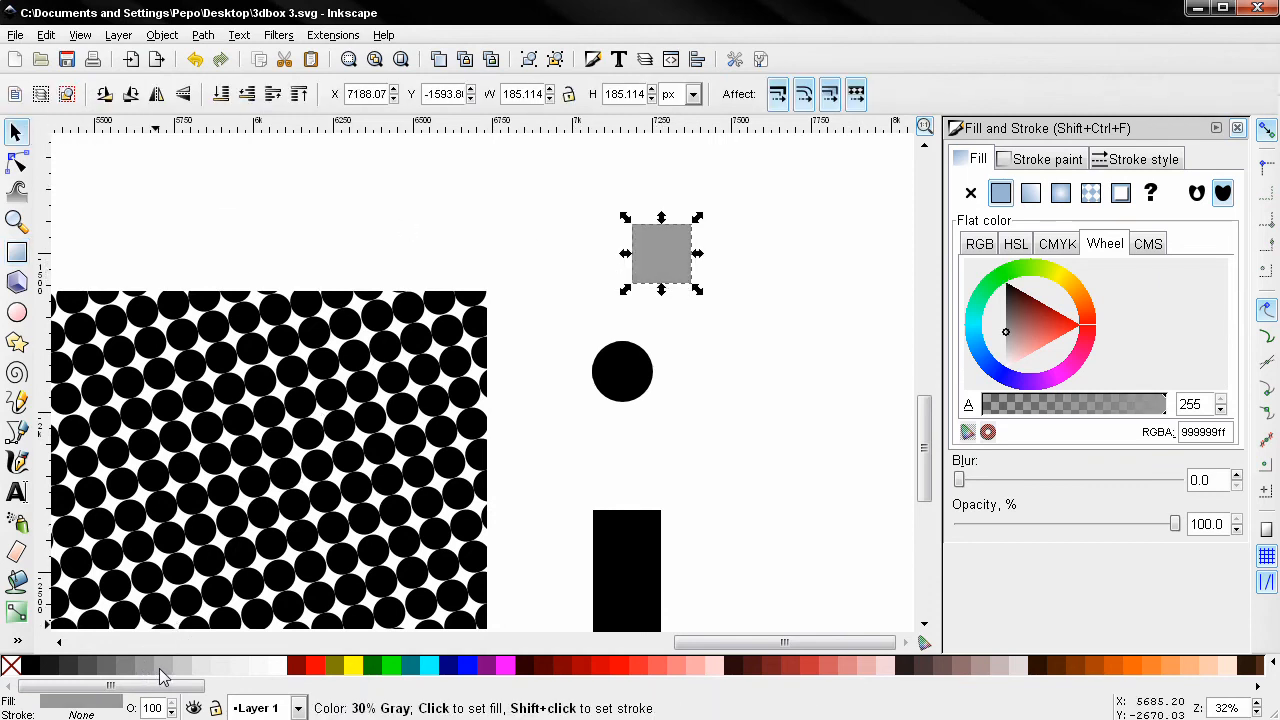
left_click(165, 678)
Select both stacked squares and align them on a horizontal axis with the black one directly beside the gray one
left_click_drag(756, 364, 588, 179)
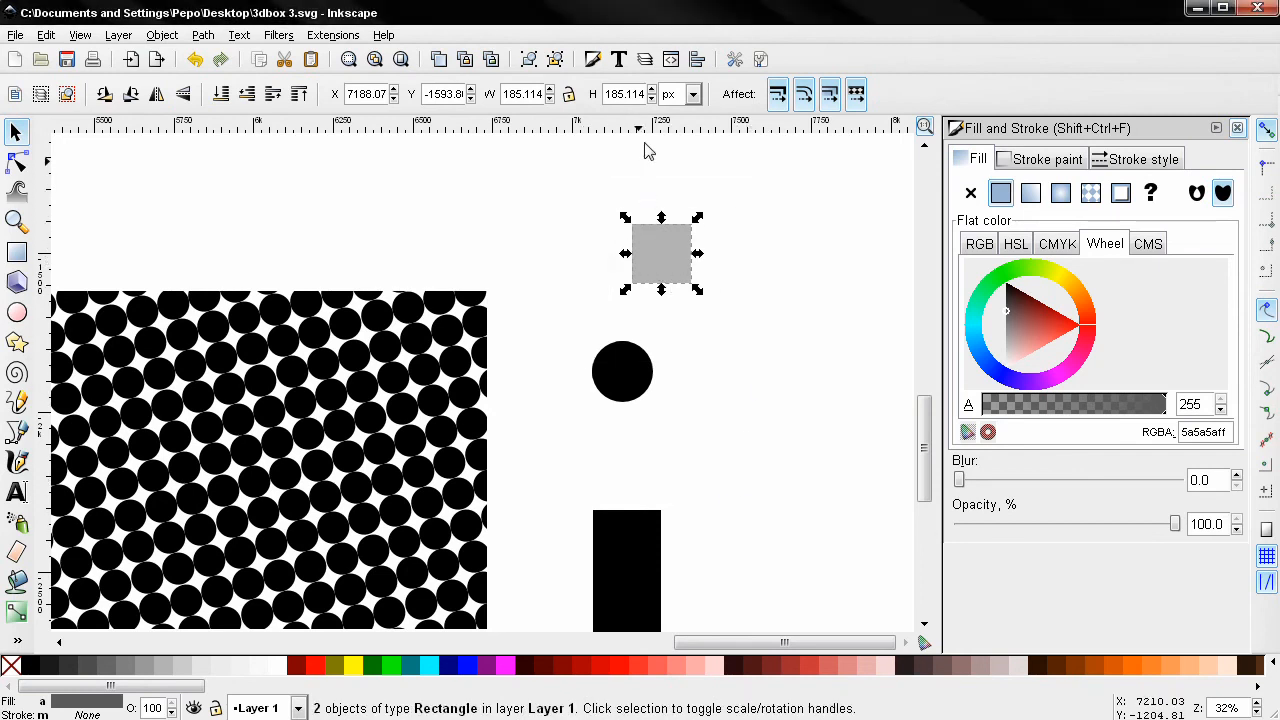
left_click(696, 61)
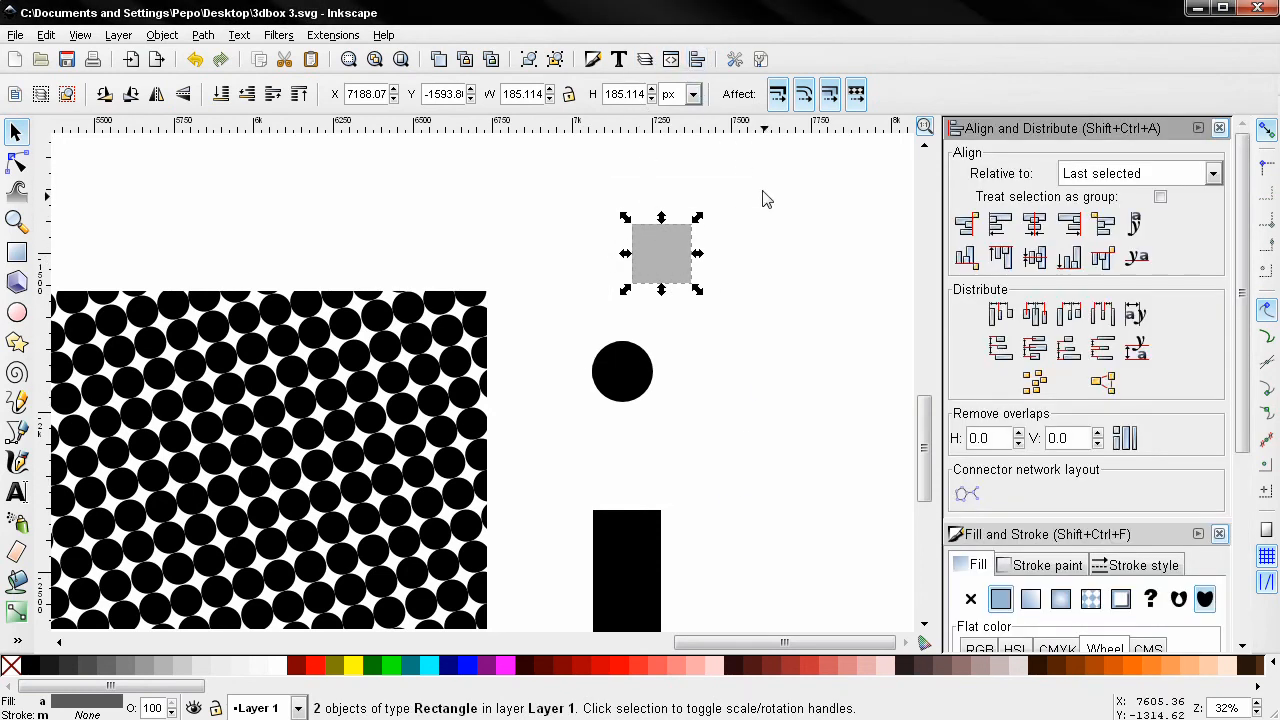
left_click(1041, 258)
left_click(1108, 228)
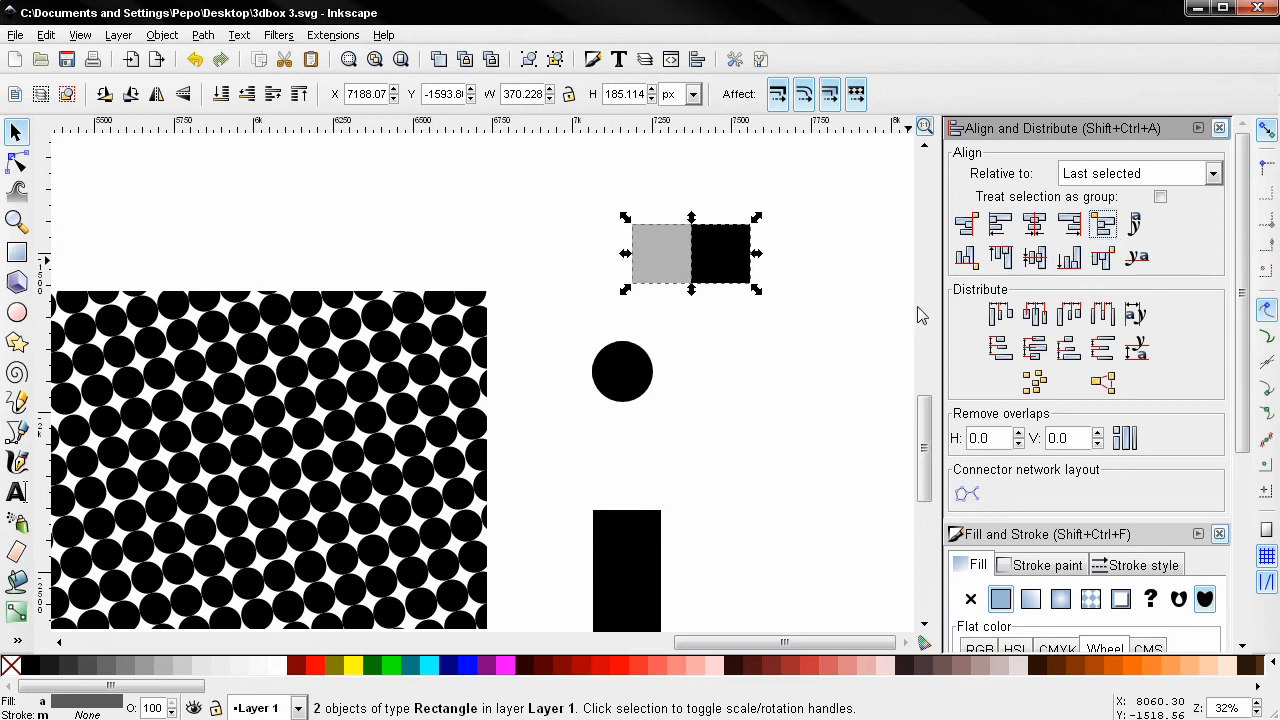
Group the gray and black squares, duplicate the group, flip the copy horizontally and move it below the original
left_click(529, 59)
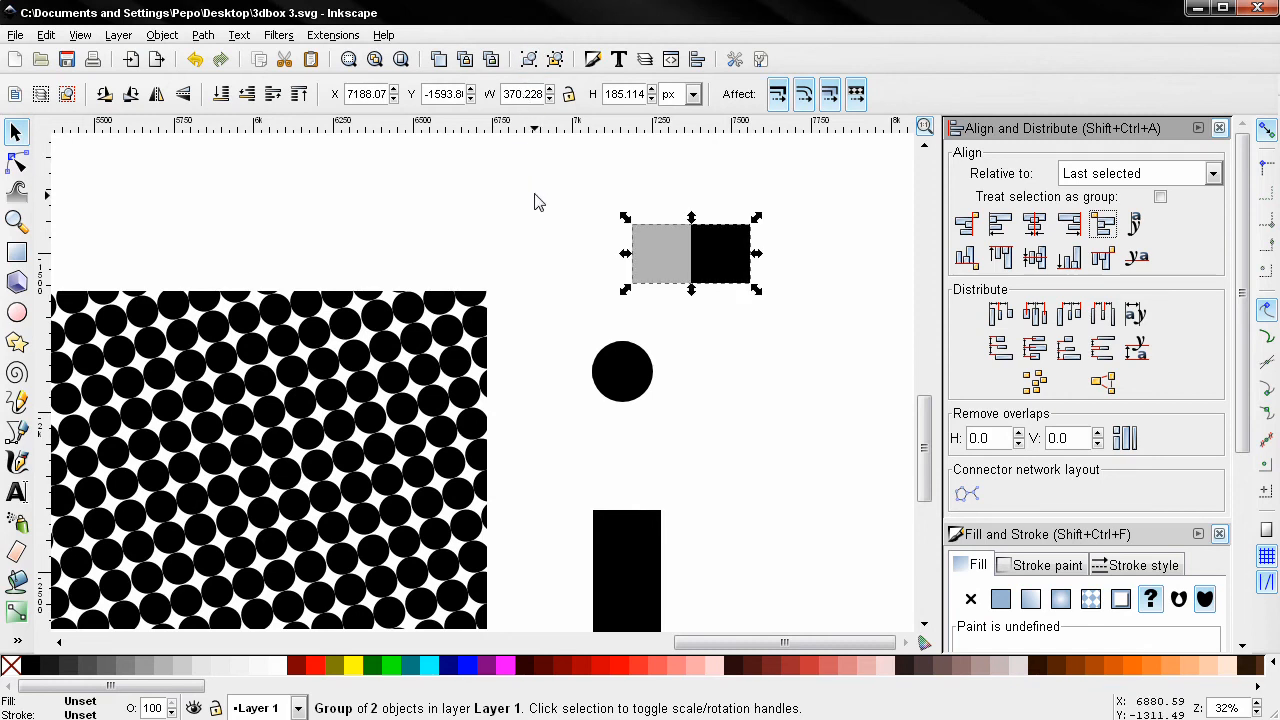
left_click(156, 93)
left_click_drag(716, 288, 745, 373)
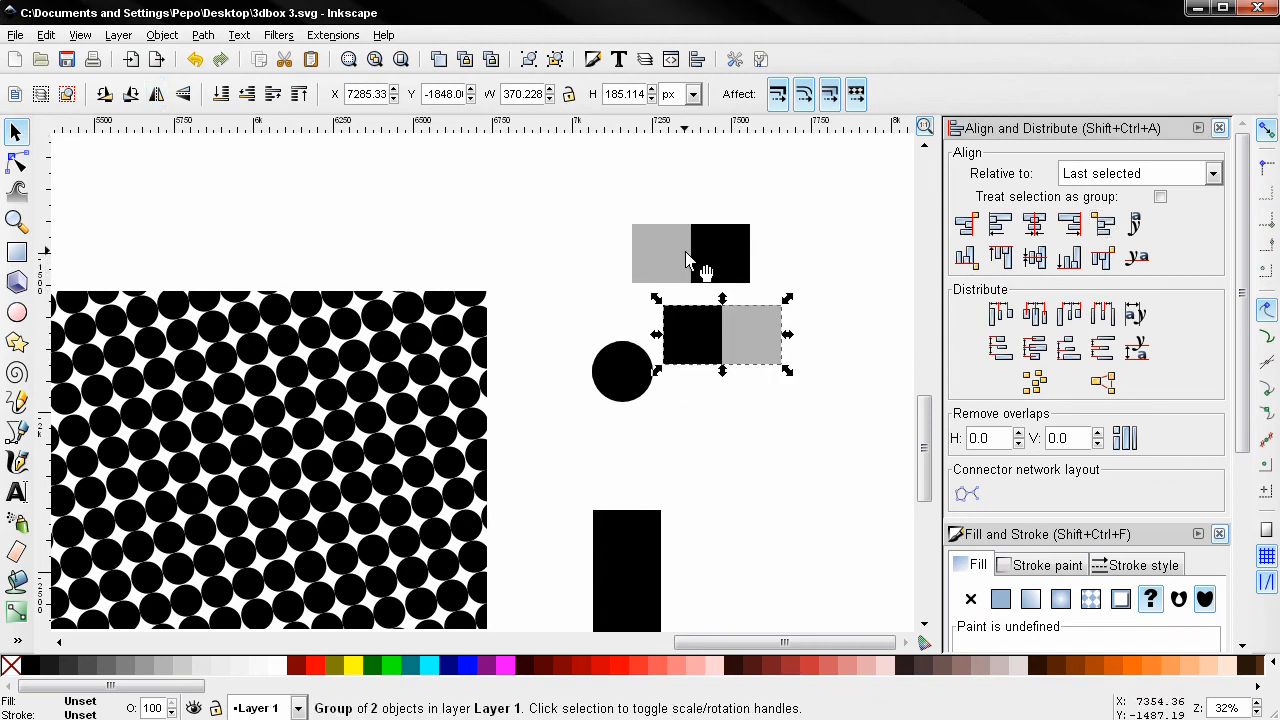
Align the two square groups on their vertical axis and butt their edges together into a two-by-two checkerboard
left_click(685, 258, "shift")
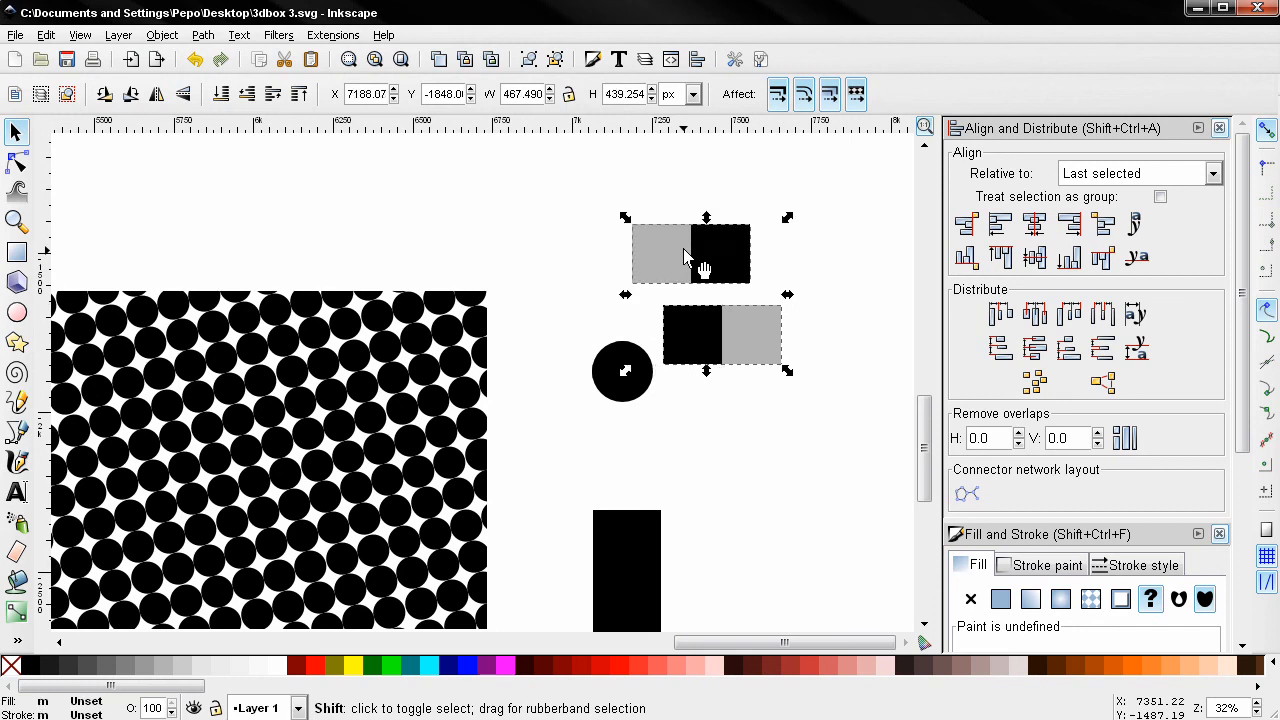
left_click(1034, 230)
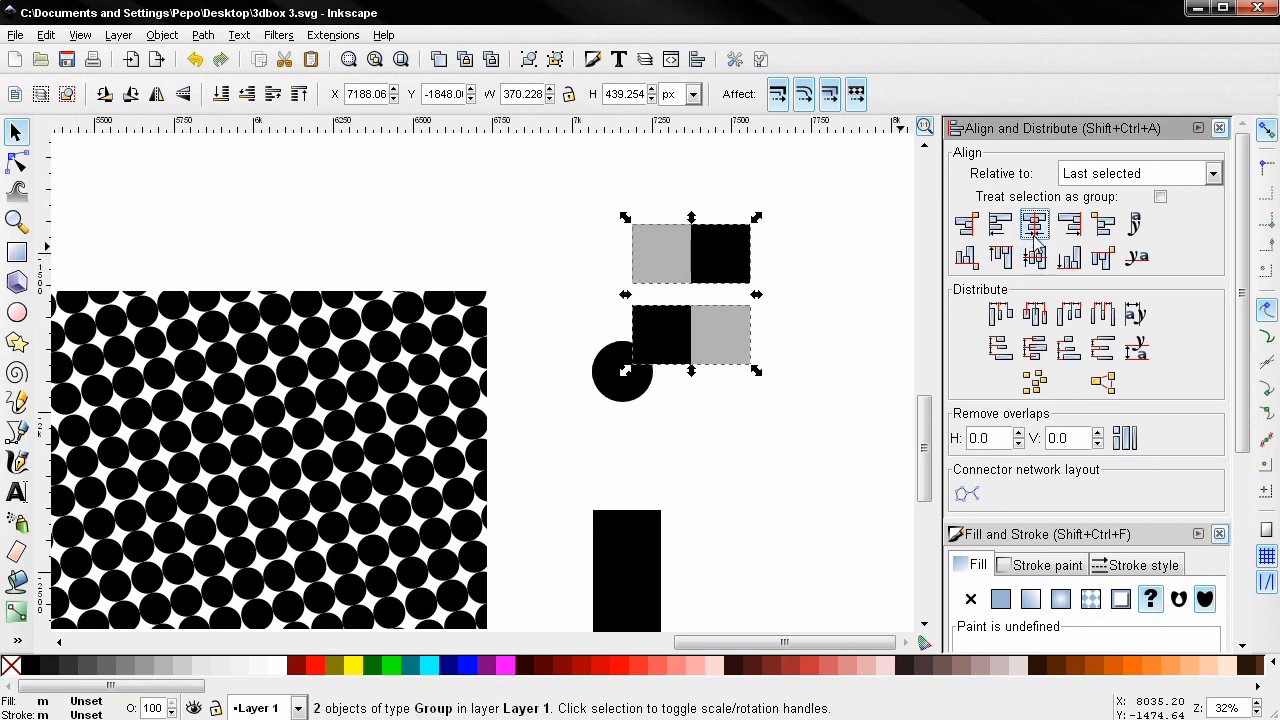
left_click(1101, 258)
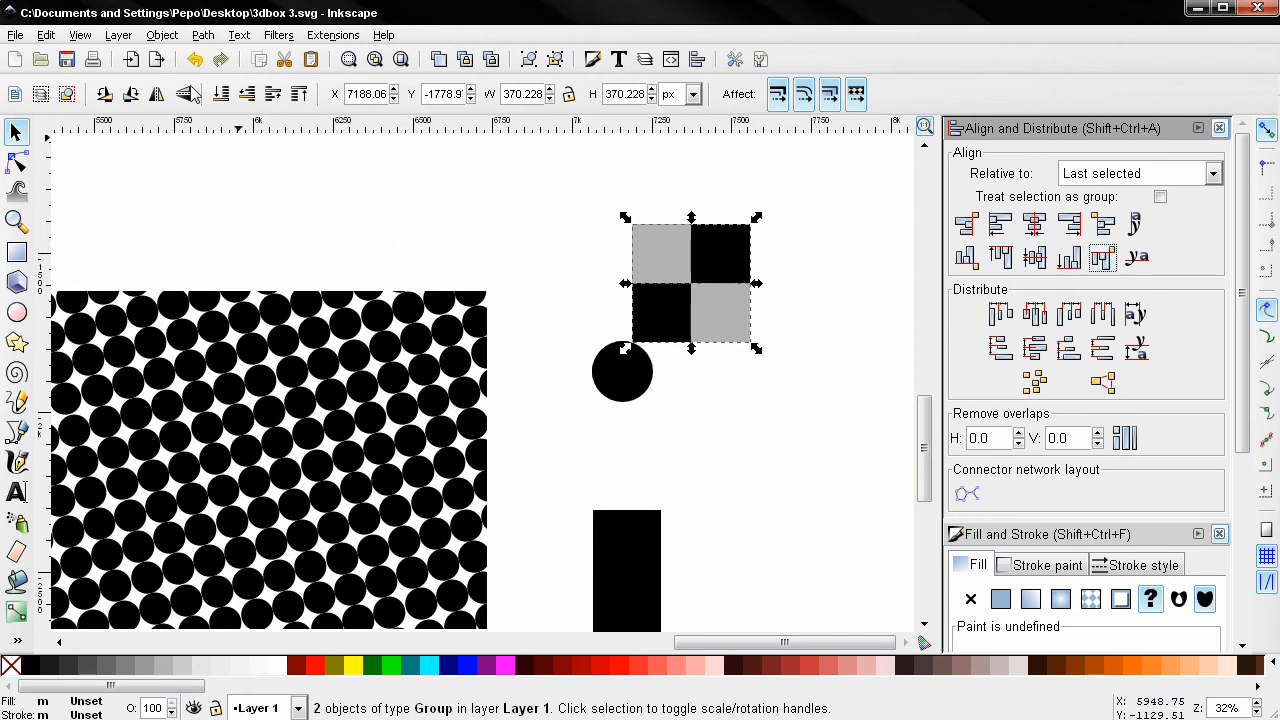
Select the complete two-by-two checkerboard and convert it with Objects to Pattern
left_click_drag(815, 378, 610, 188)
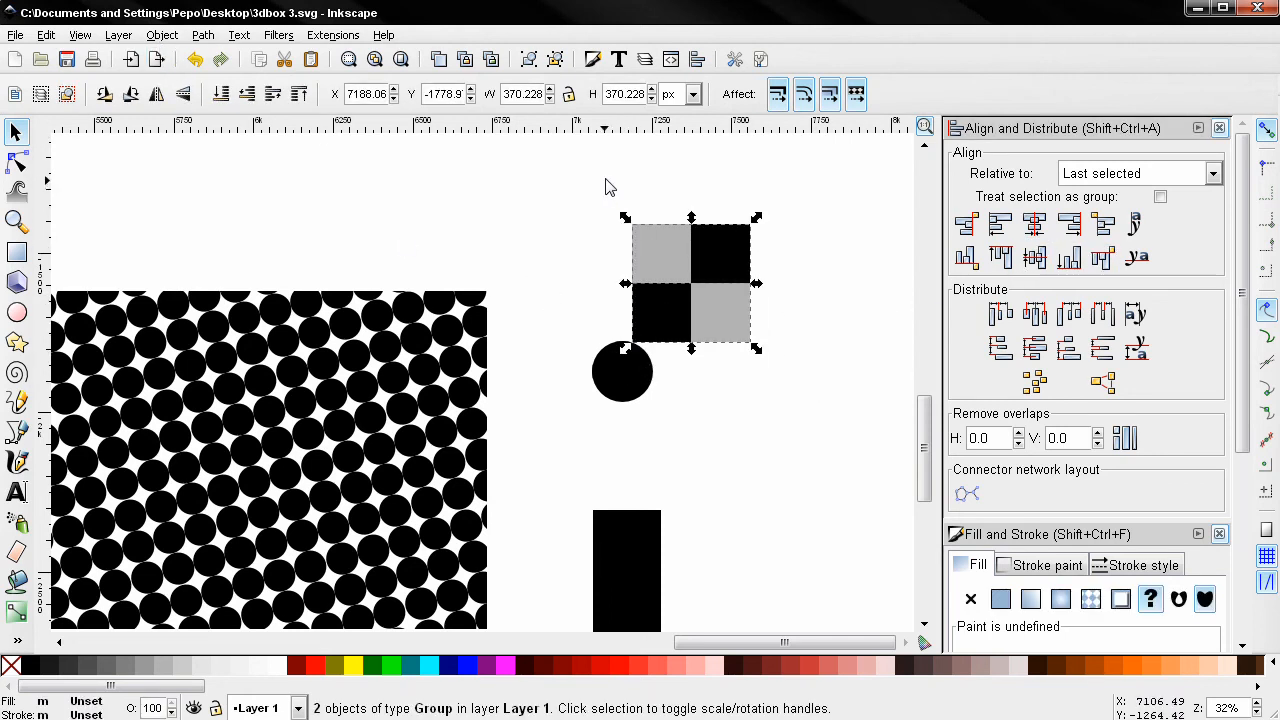
left_click(162, 35)
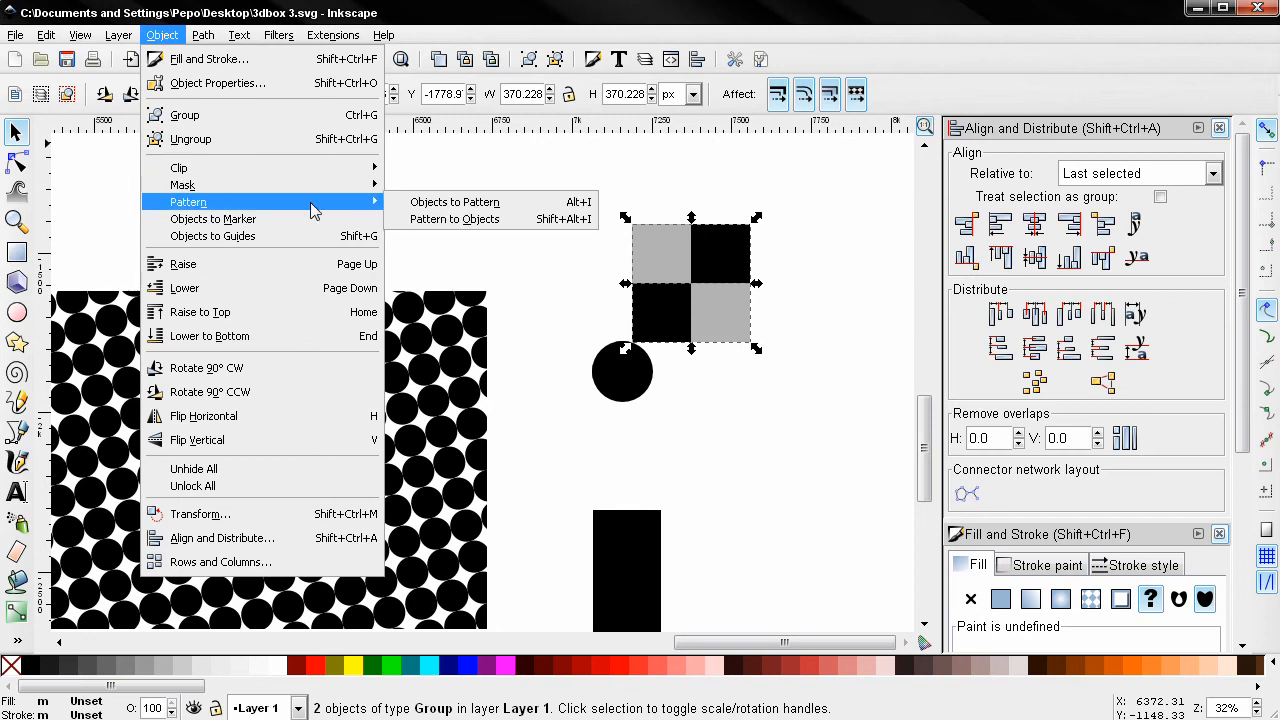
left_click(420, 213)
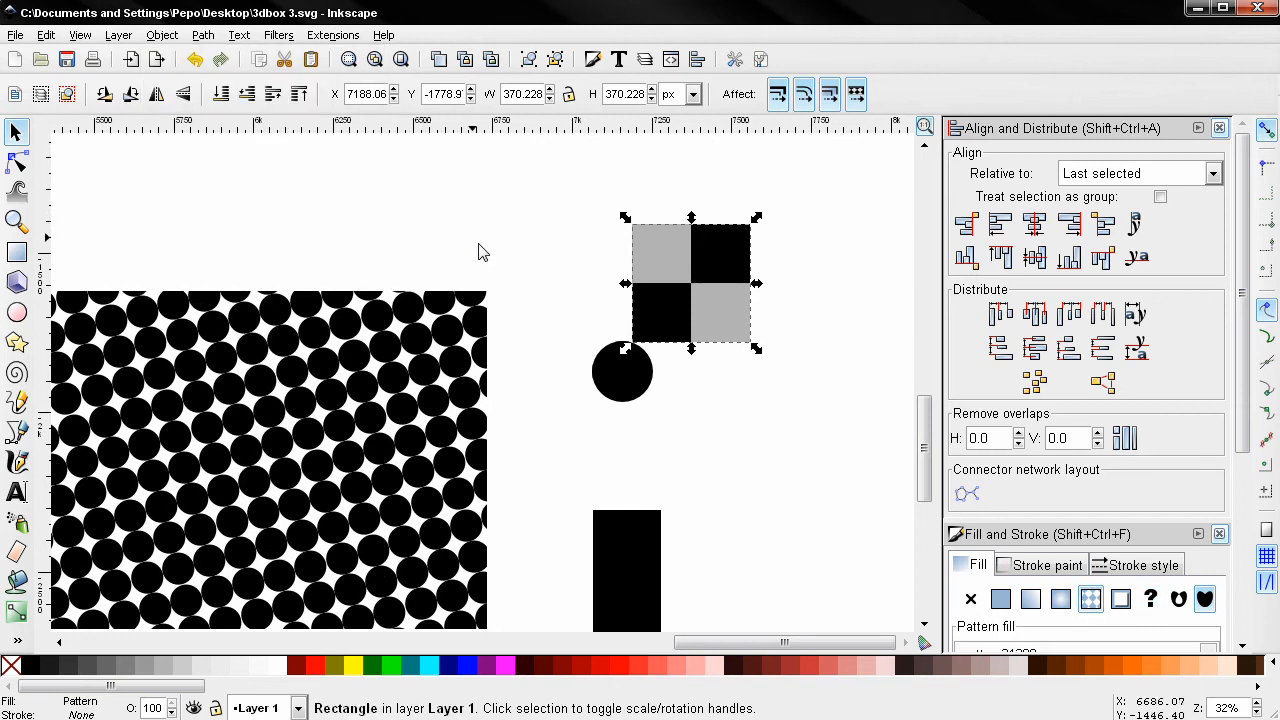
Apply the new checkerboard pattern, pattern21209, as the fill of the large circle-patterned rectangle
left_click(370, 450)
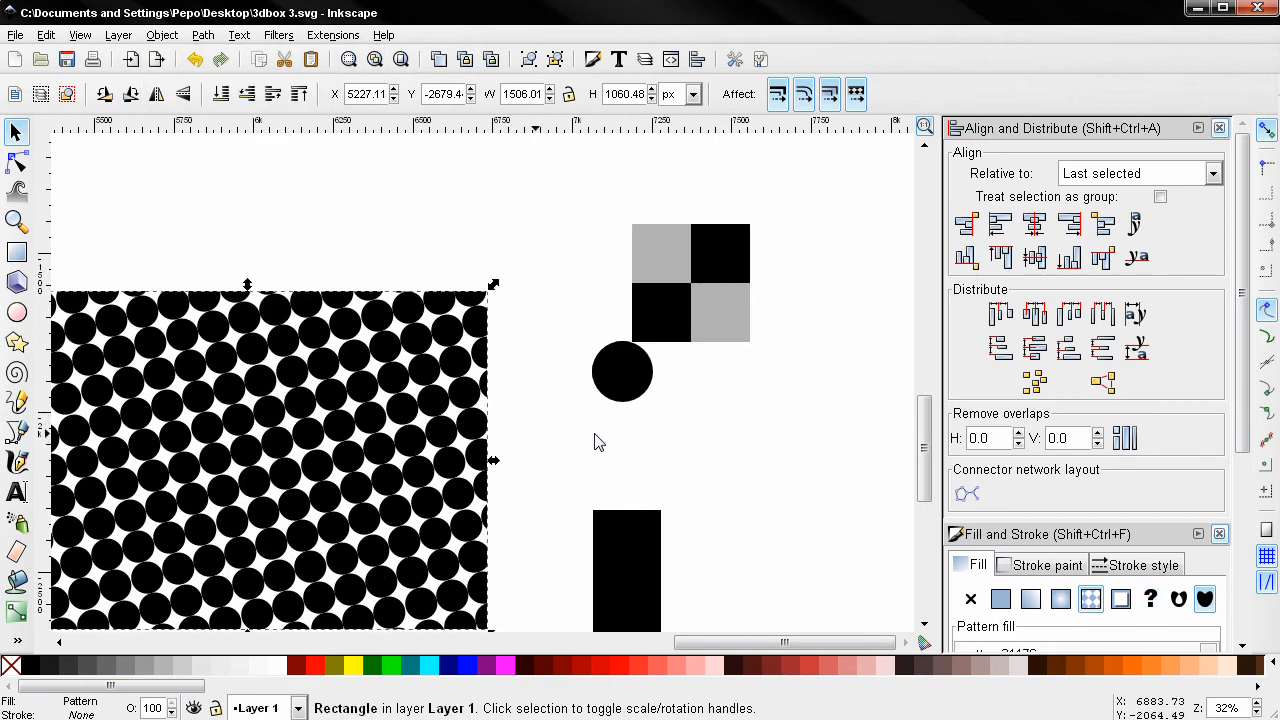
left_click(1220, 129)
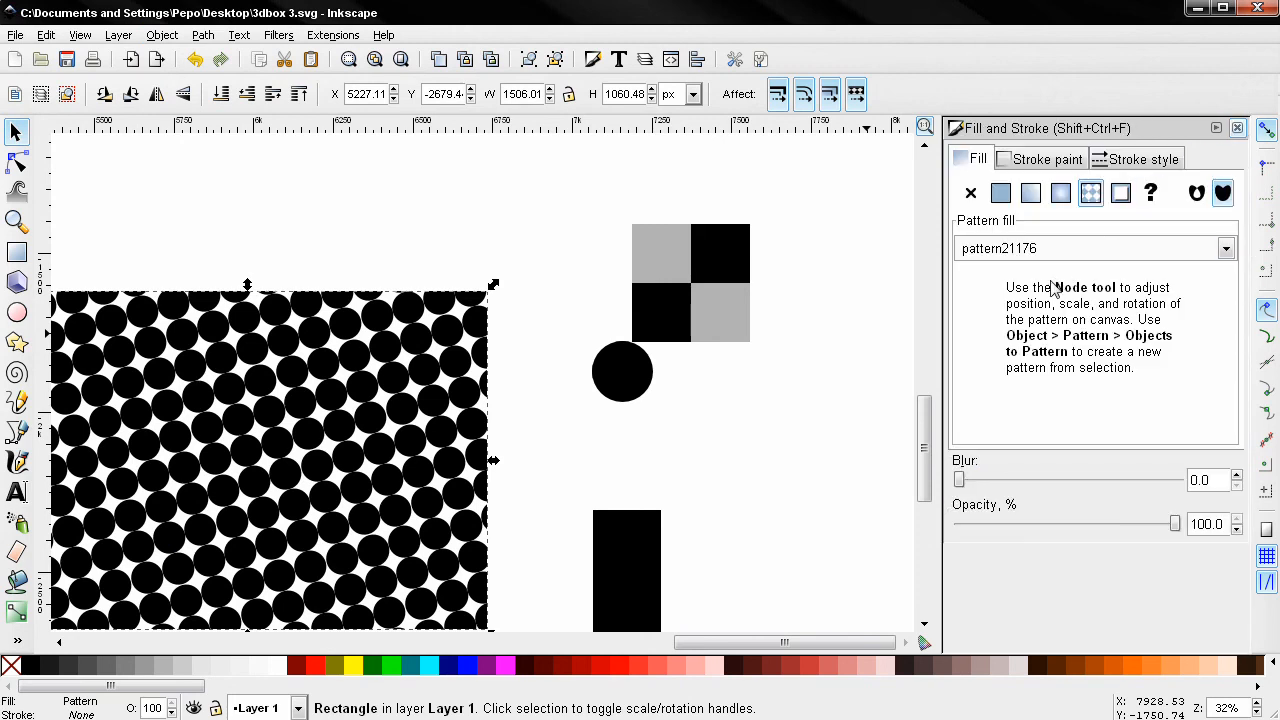
left_click(1226, 248)
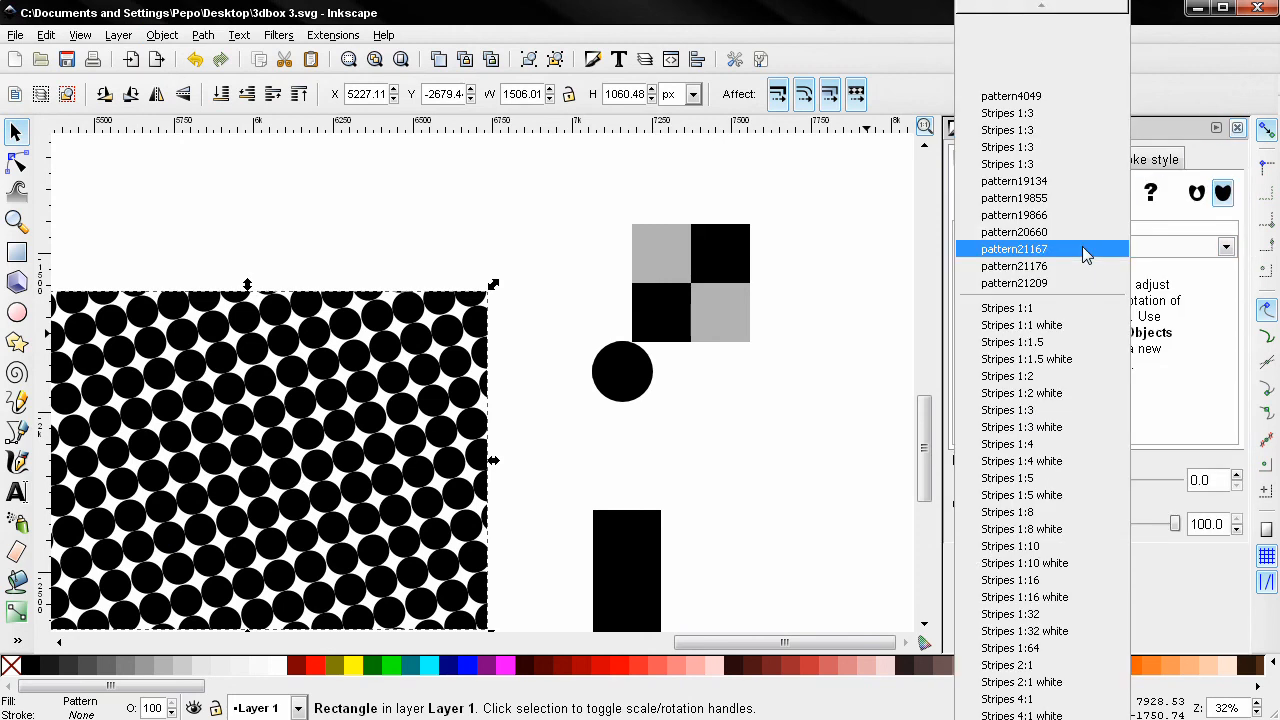
left_click(1040, 288)
left_click_drag(608, 470, 749, 406)
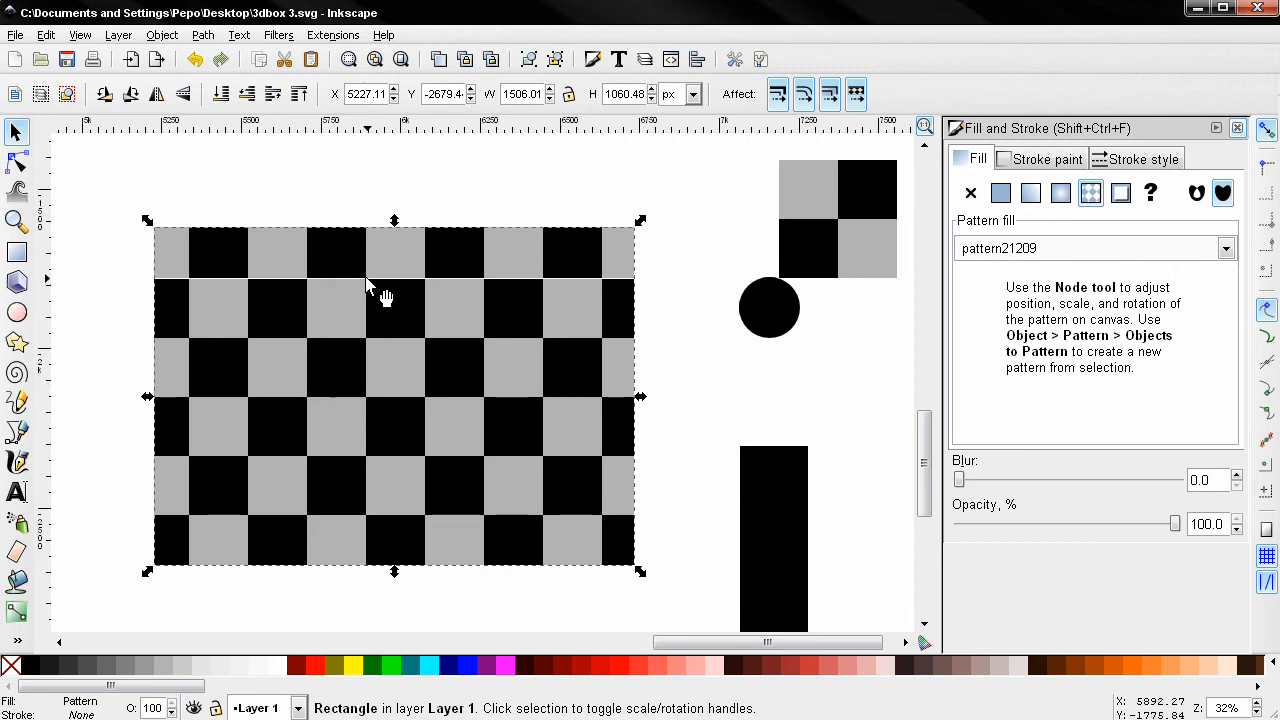
Examine the tile edges of the checkerboard fill on the large rectangle and look up the bitmap export command
scroll(434, 290, "up", 1)
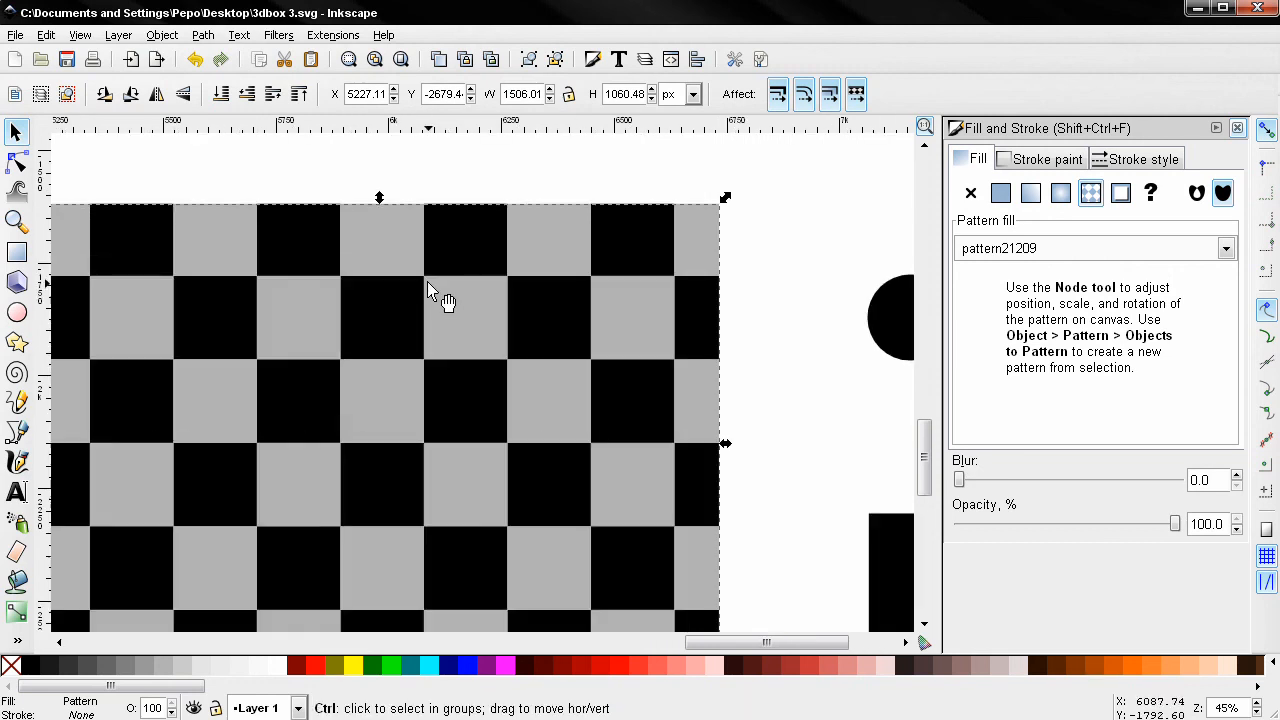
scroll(425, 288, "down", 1)
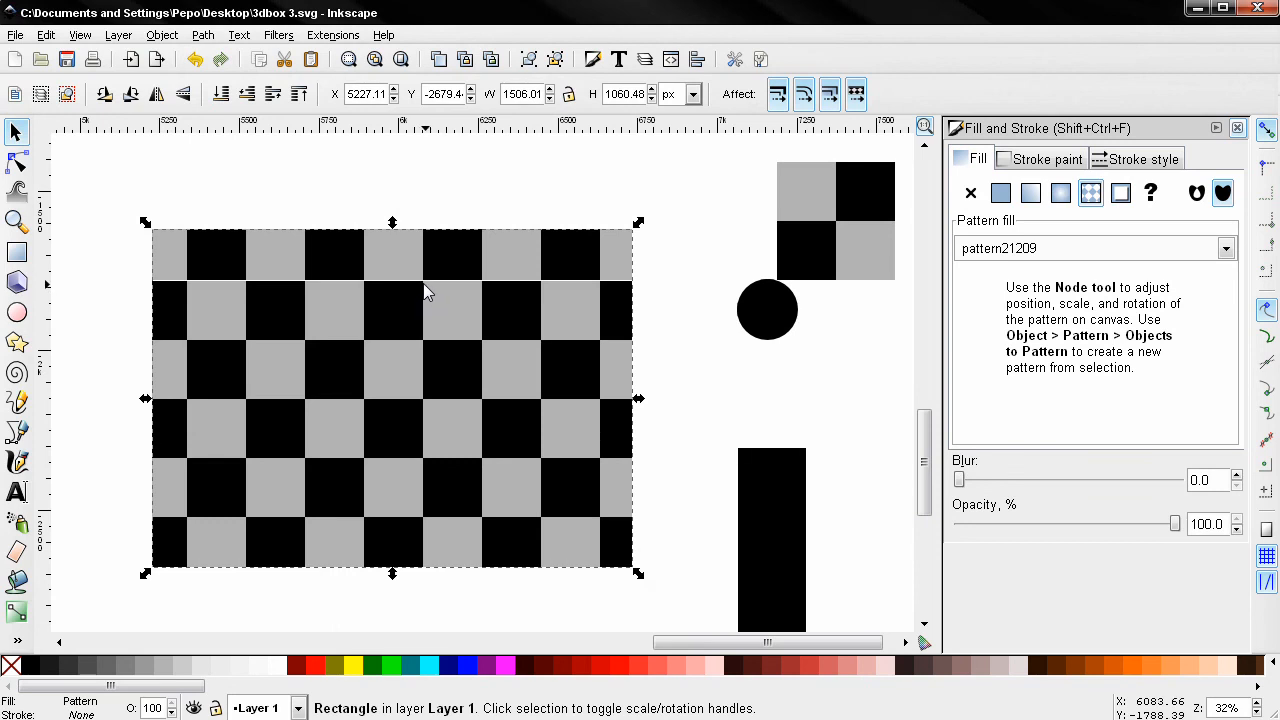
left_click_drag(372, 322, 429, 320)
left_click_drag(484, 391, 463, 394)
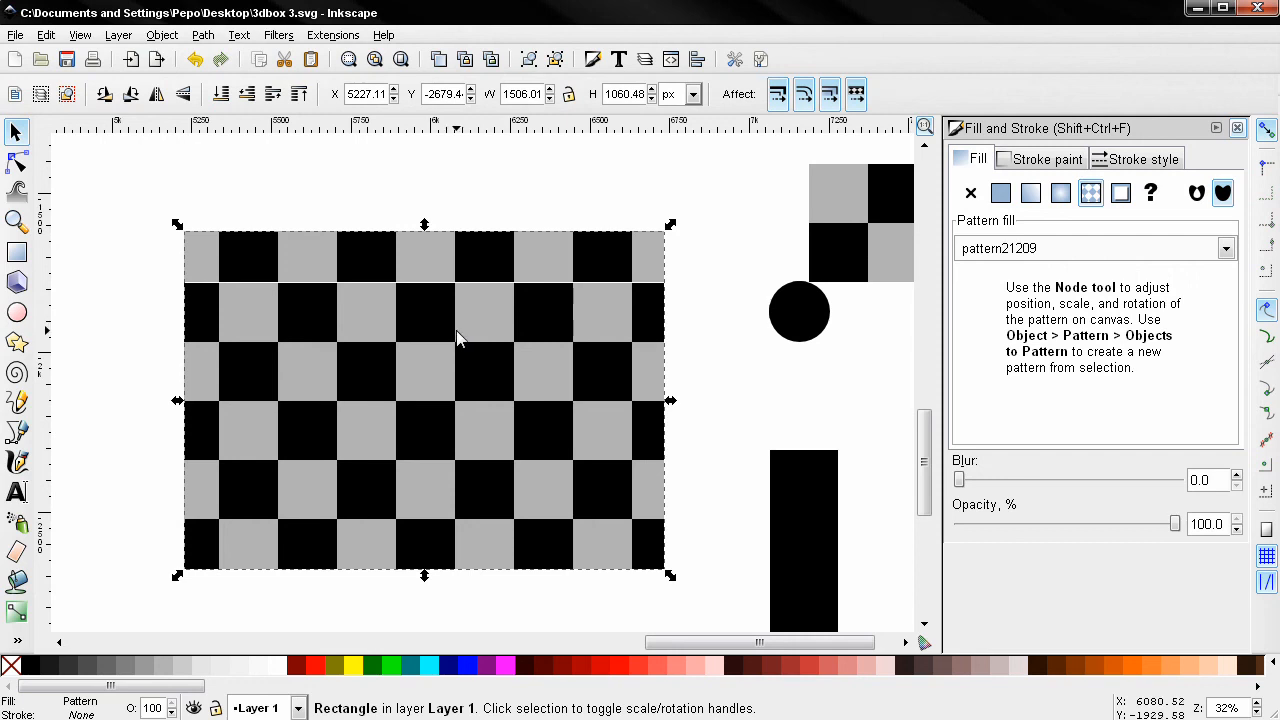
left_click(14, 36)
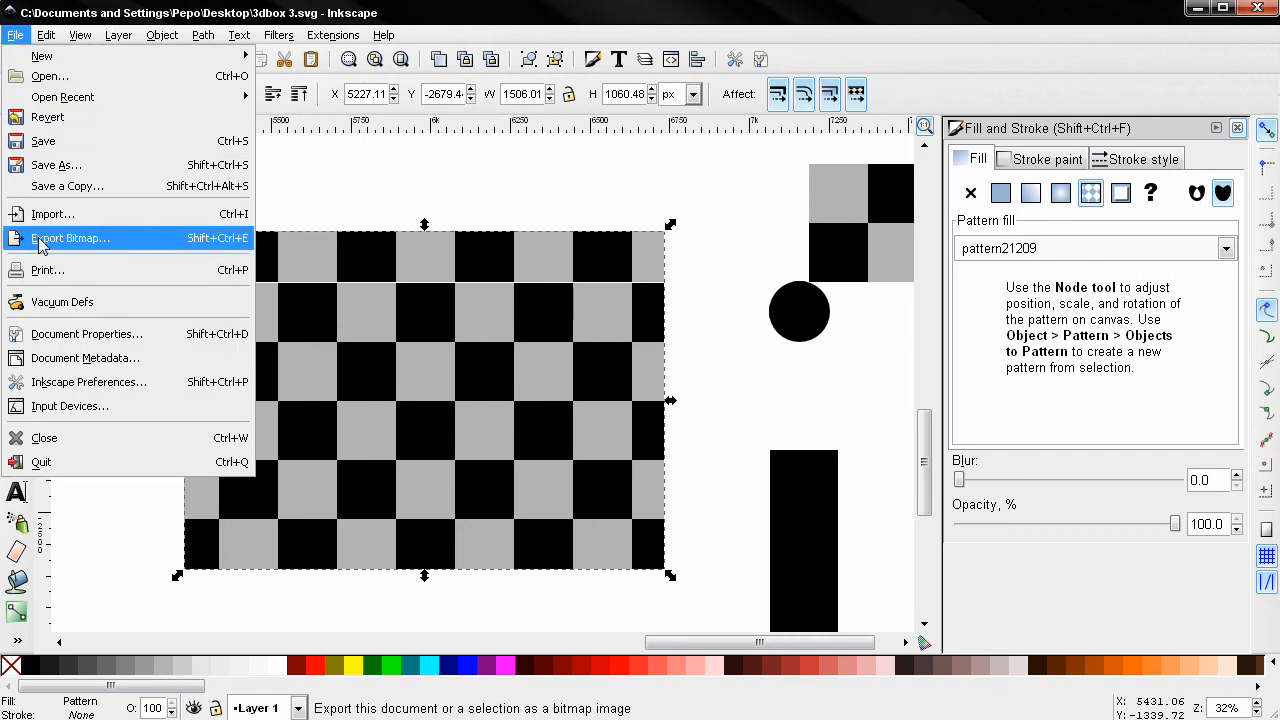
left_click(414, 207)
left_click_drag(680, 286, 585, 308)
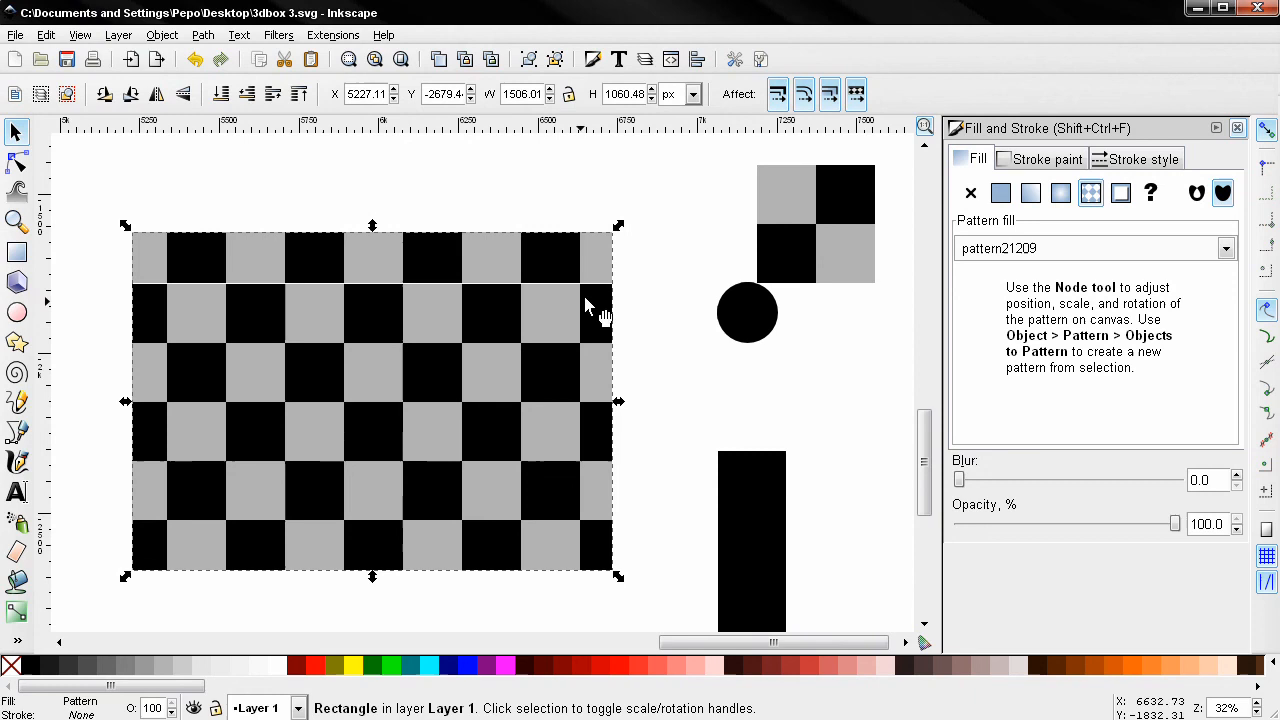